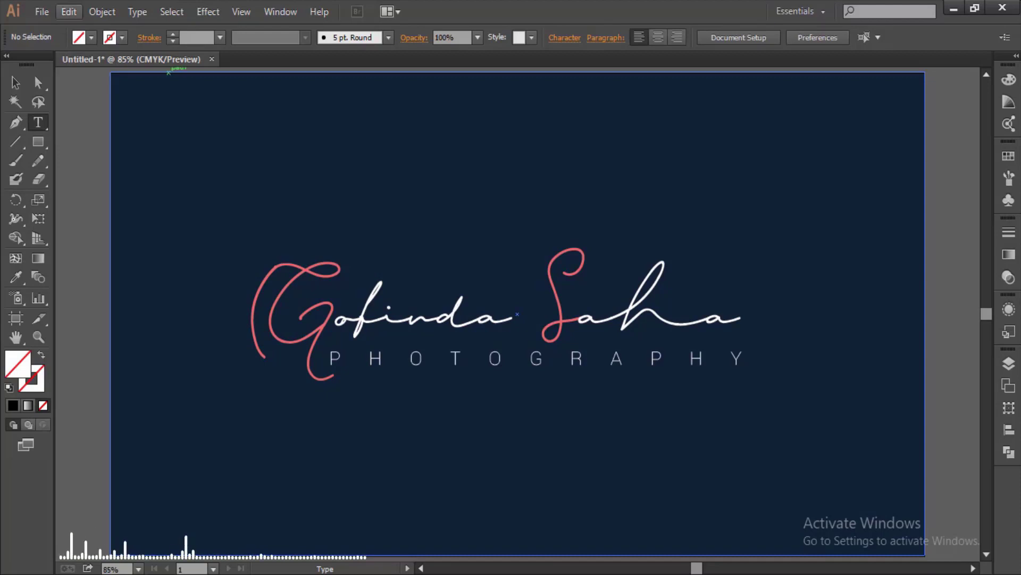
# - Create a new 1280 × 720 px document, typing the logo-design title as its name
pyautogui.click(42, 12)
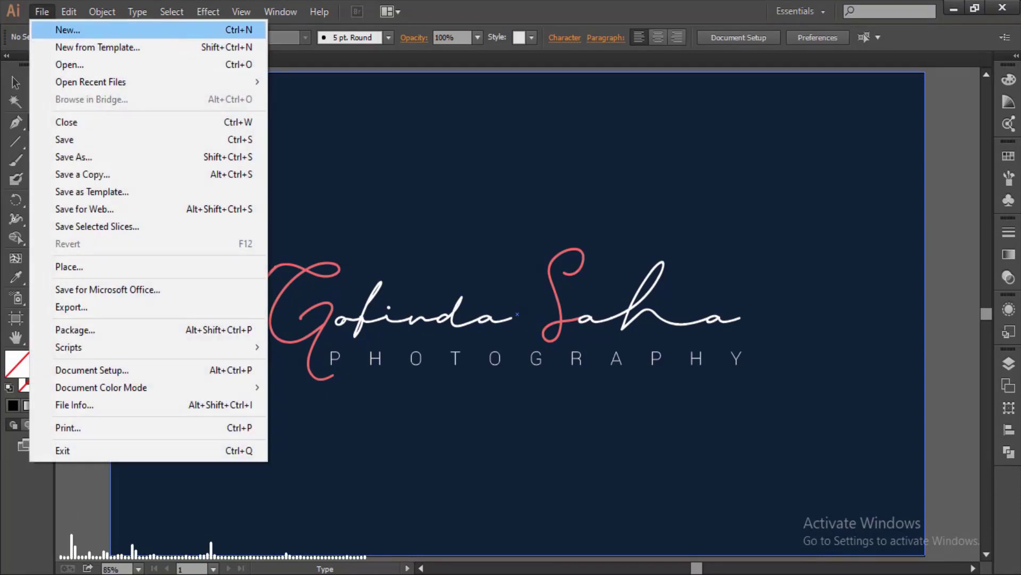
pyautogui.click(67, 30)
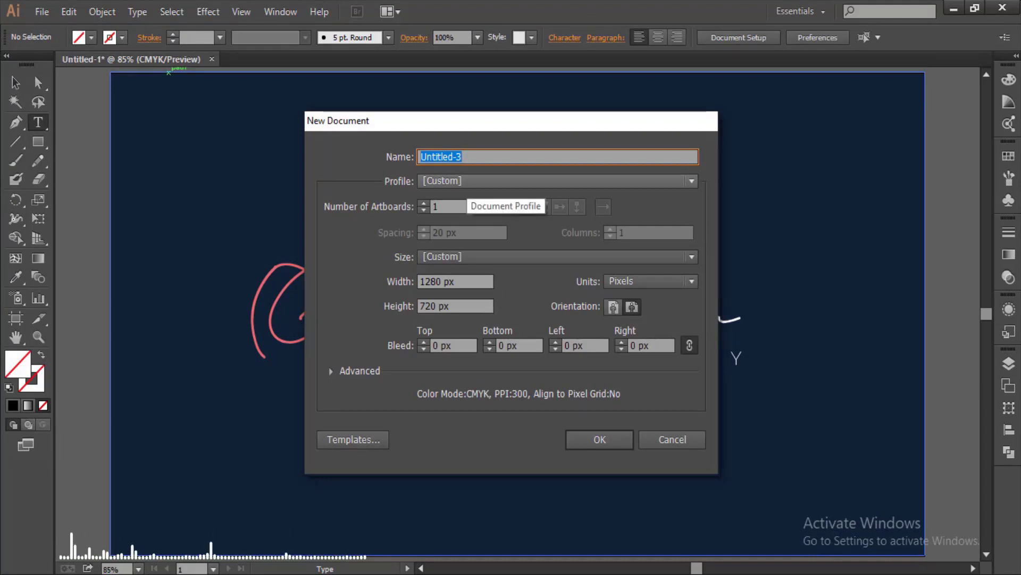
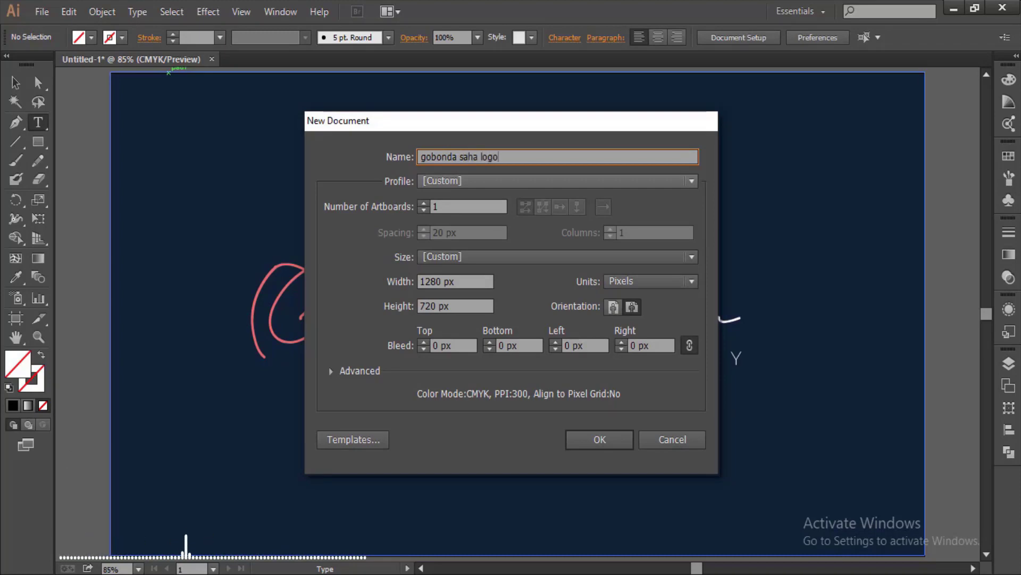
pyautogui.write(' design')
pyautogui.press('Return')
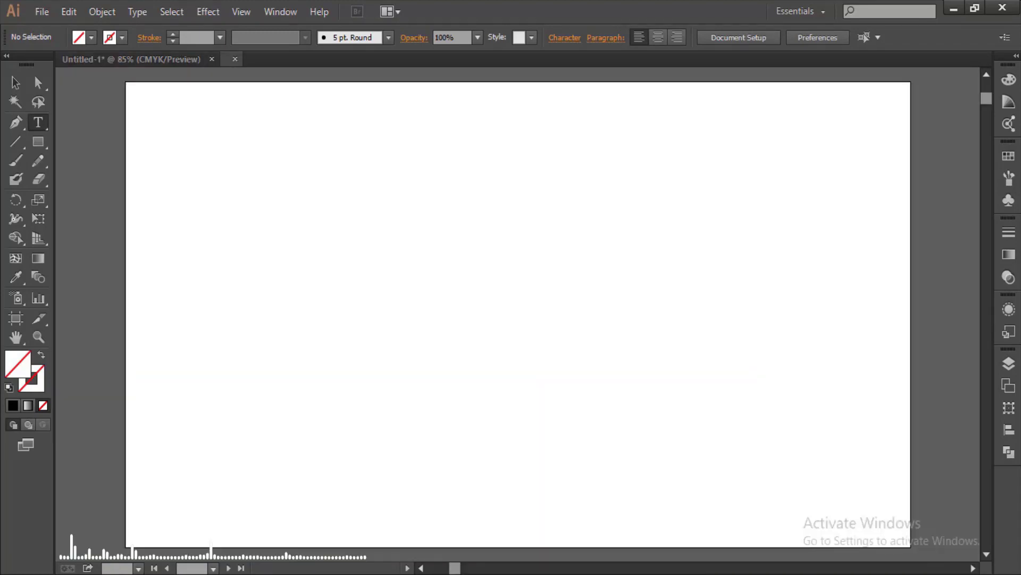
# - Draw an artboard-sized rectangle with no stroke and a navy #143151 fill
pyautogui.click(38, 142)
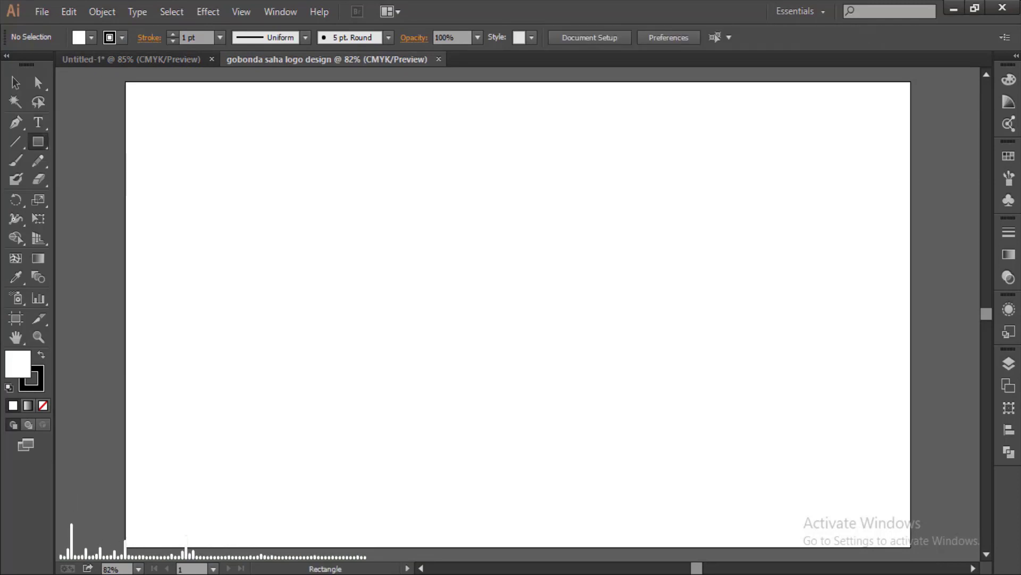
pyautogui.moveTo(126, 82)
pyautogui.mouseDown()
pyautogui.moveTo(363, 290)
pyautogui.moveTo(700, 451)
pyautogui.moveTo(789, 513)
pyautogui.moveTo(911, 547)
pyautogui.mouseUp()
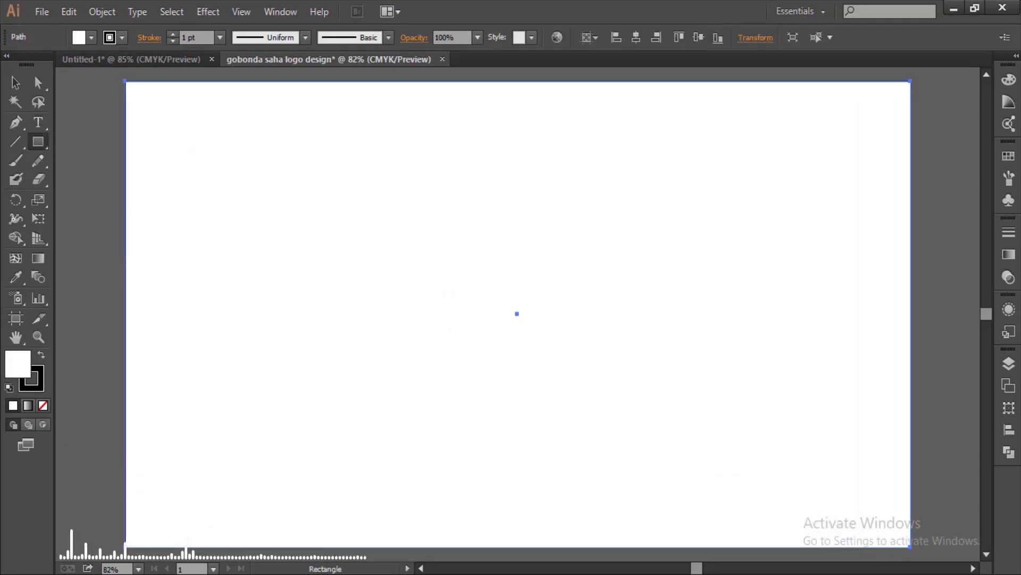
pyautogui.click(31, 378)
pyautogui.click(43, 406)
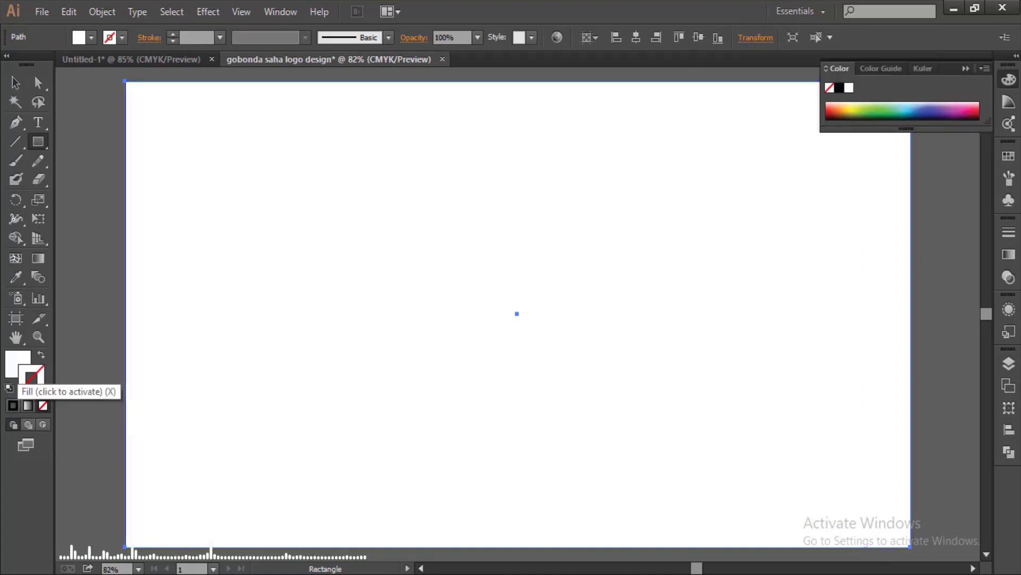
pyautogui.doubleClick(18, 363)
pyautogui.moveTo(527, 273); pyautogui.dragTo(527, 271)
pyautogui.moveTo(456, 335); pyautogui.dragTo(457, 325)
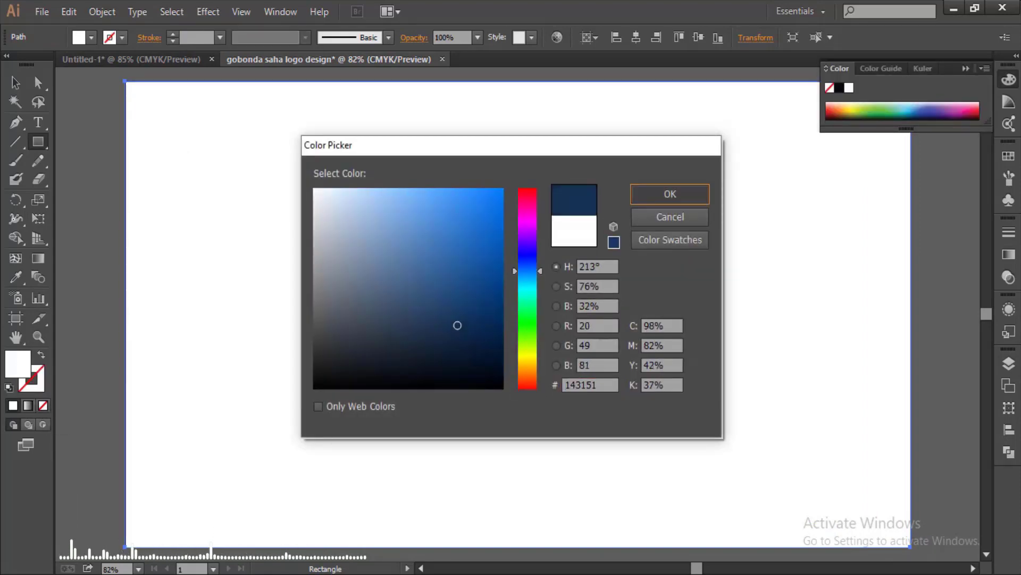
pyautogui.click(670, 194)
# - Pan the view to the empty space beside the artboard
pyautogui.press('h')
pyautogui.moveTo(160, 313); pyautogui.dragTo(852, 314)
pyautogui.press('t')
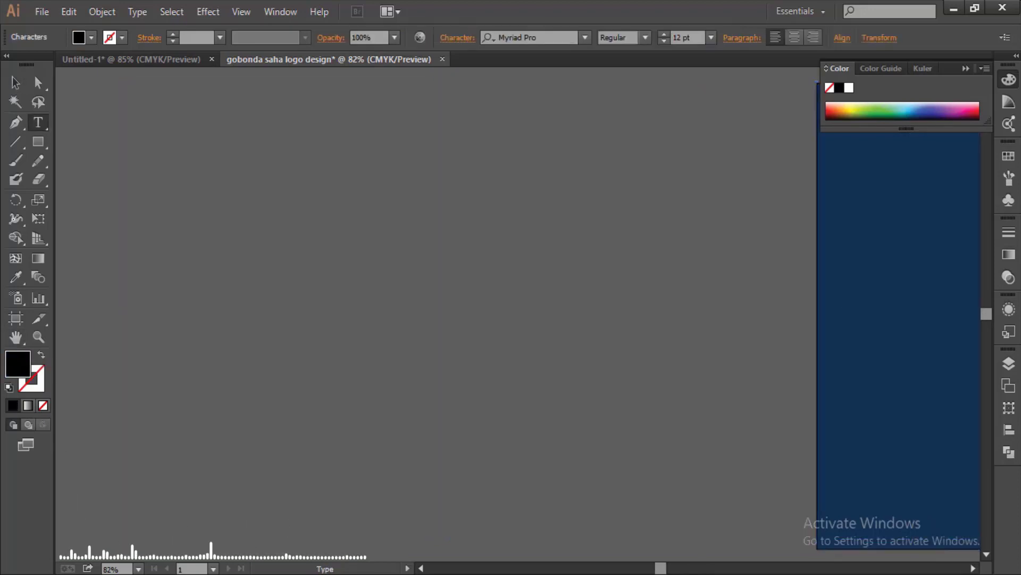
# - Type the logo name in white at 60 pt and move it toward the canvas centre
pyautogui.write('Saha')
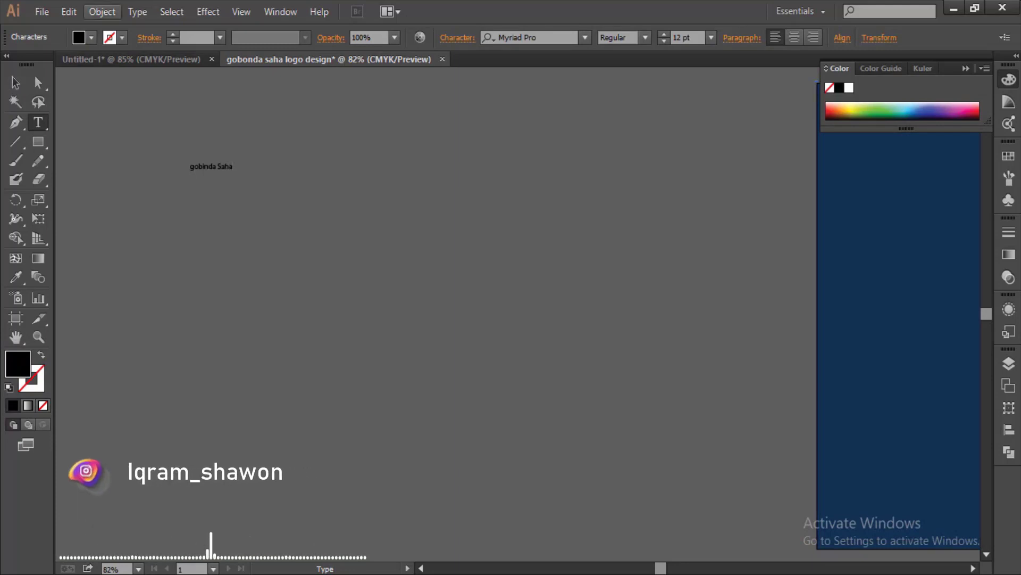
pyautogui.click(92, 37)
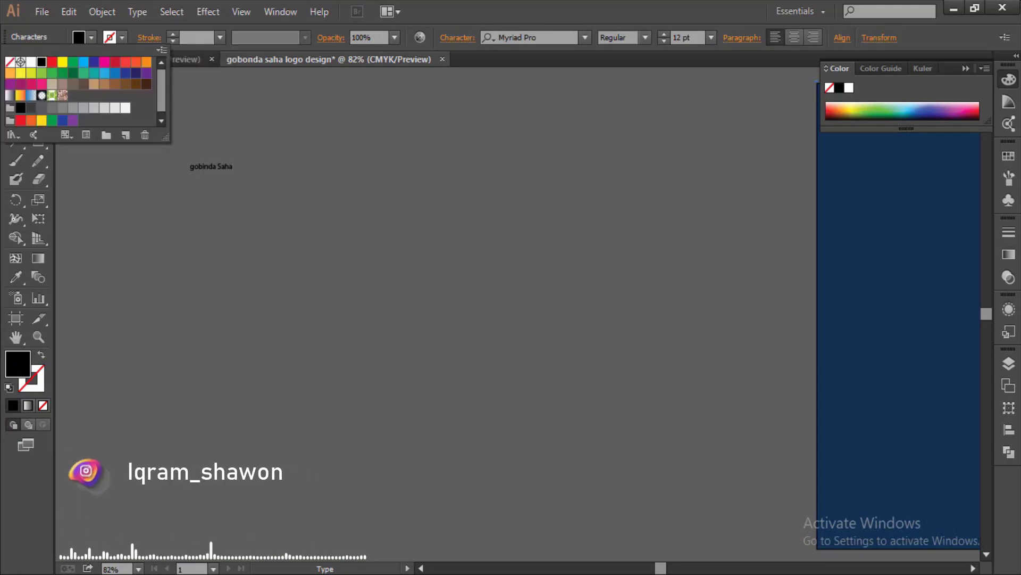
pyautogui.click(37, 62)
pyautogui.click(710, 37)
pyautogui.click(730, 266)
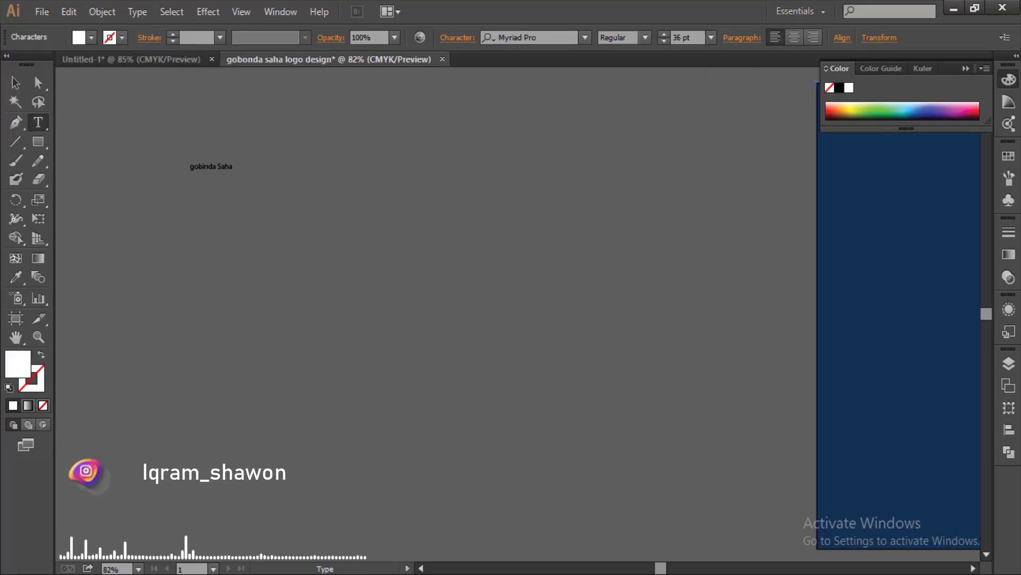
pyautogui.hotkey('ctrl', 'a')
pyautogui.click(711, 38)
pyautogui.click(729, 301)
pyautogui.press('Escape')
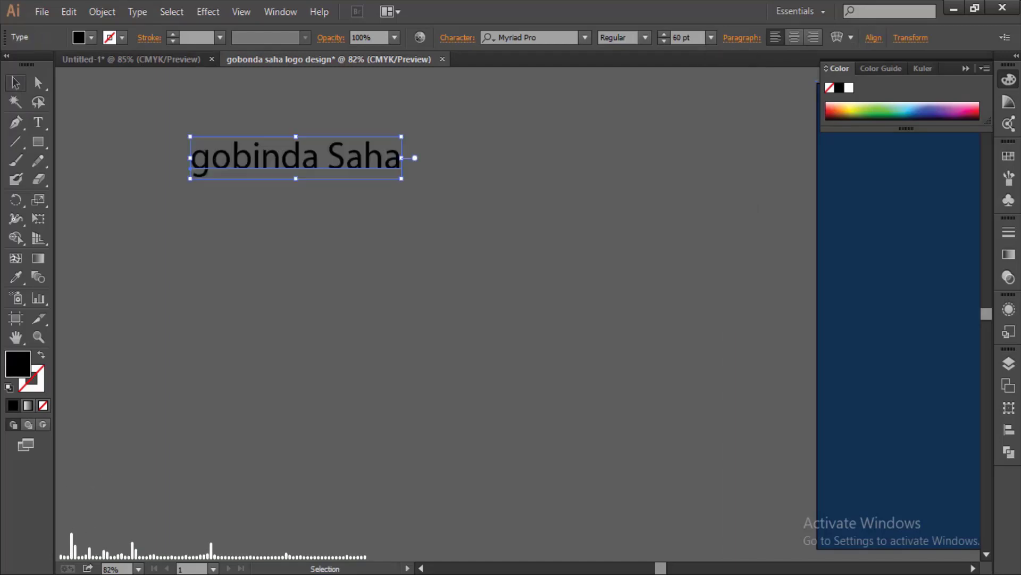
pyautogui.moveTo(296, 158); pyautogui.dragTo(477, 217)
# - Capitalise the first letter to G and shift the name further left
pyautogui.press('t')
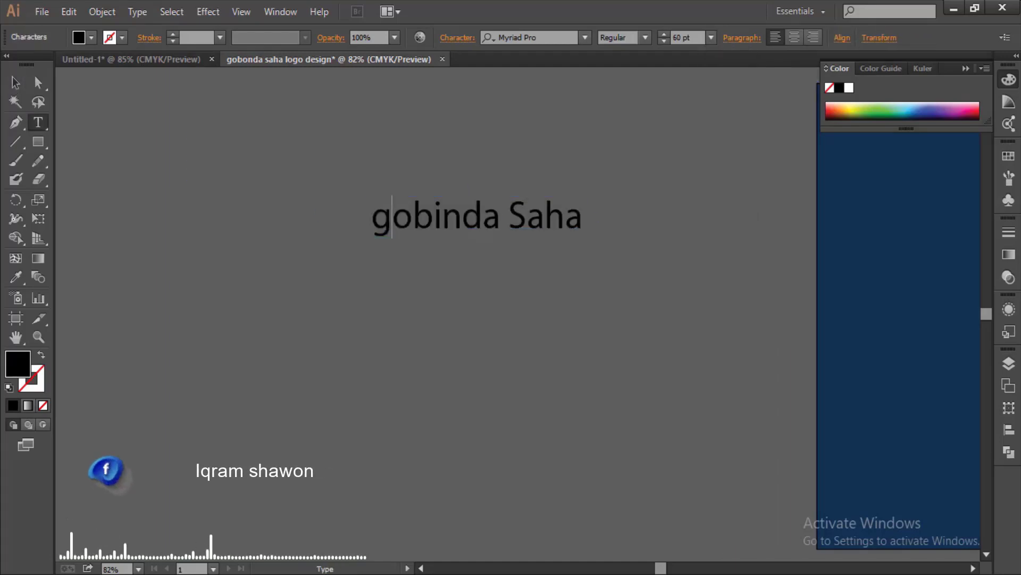
pyautogui.moveTo(371, 217); pyautogui.dragTo(393, 216)
pyautogui.click(457, 37)
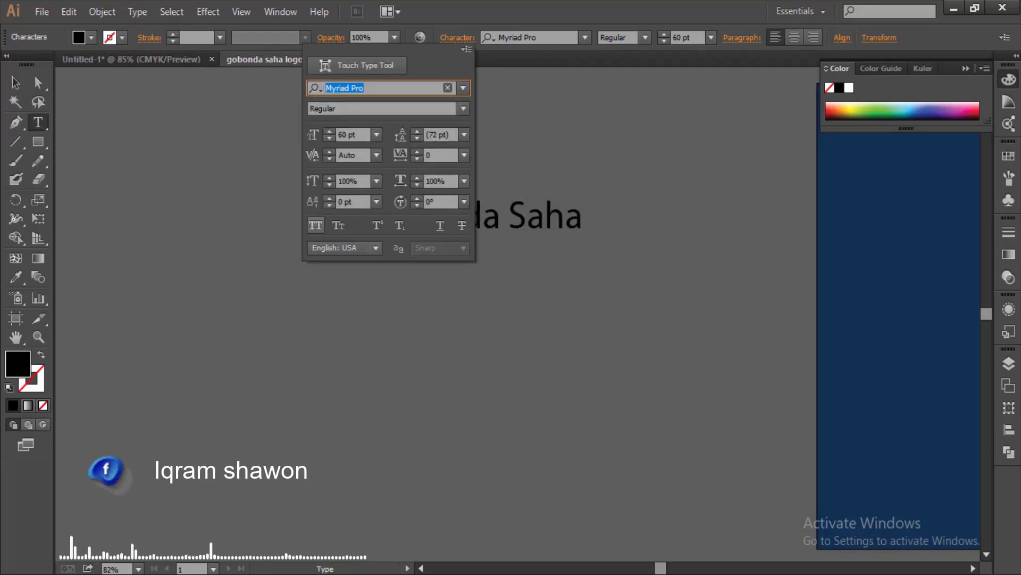
pyautogui.press('Escape')
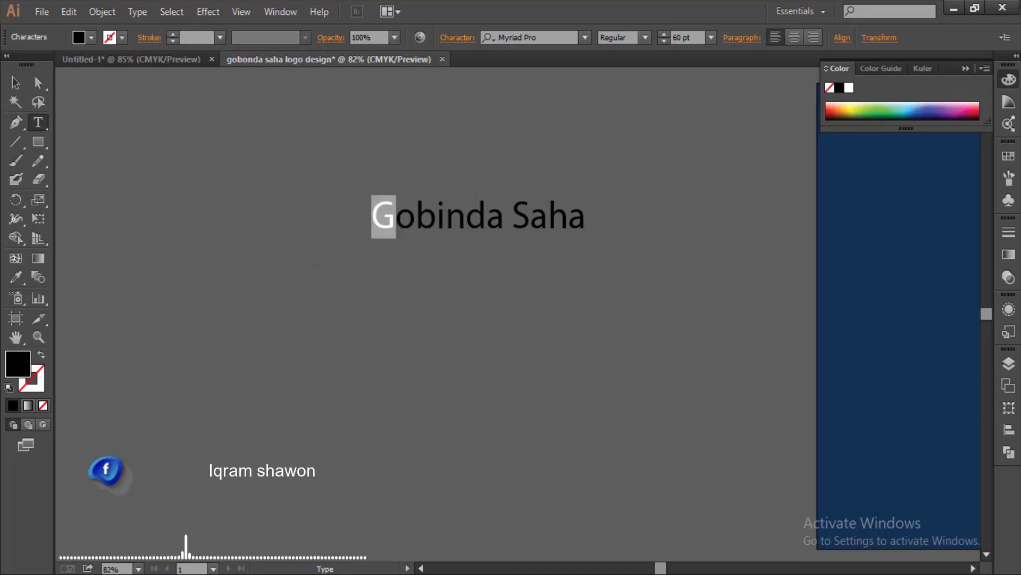
pyautogui.press('Escape')
pyautogui.moveTo(479, 217); pyautogui.dragTo(255, 222)
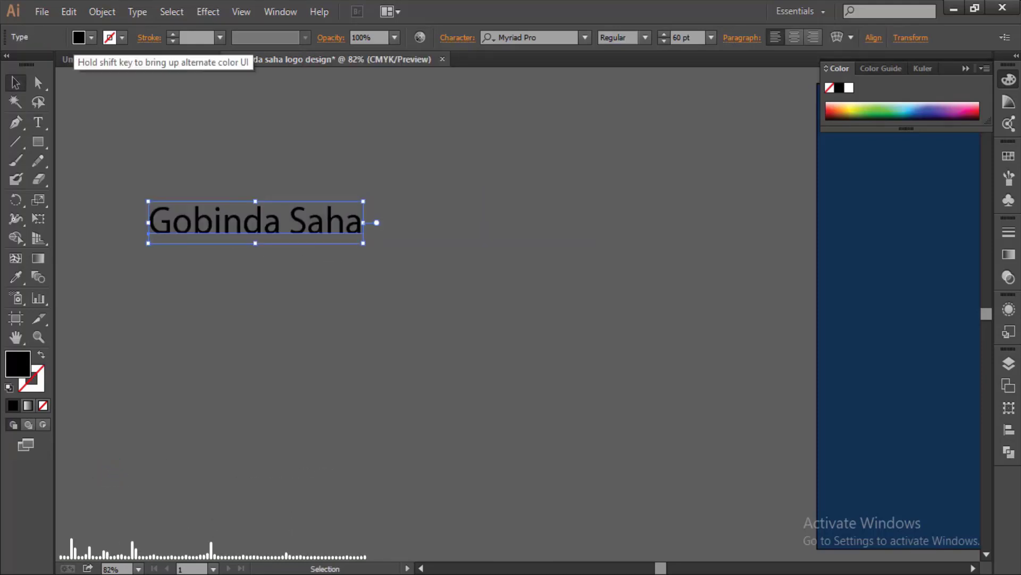
# - Apply white fill and The Yoshi script font, then enlarge the name to about 66 pt
pyautogui.click(91, 37)
pyautogui.click(31, 62)
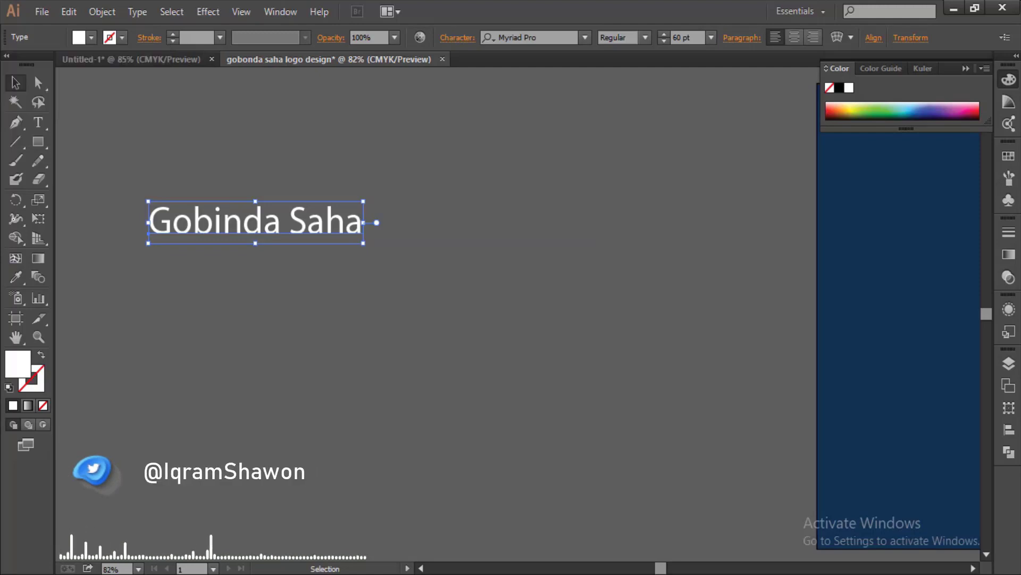
pyautogui.click(585, 38)
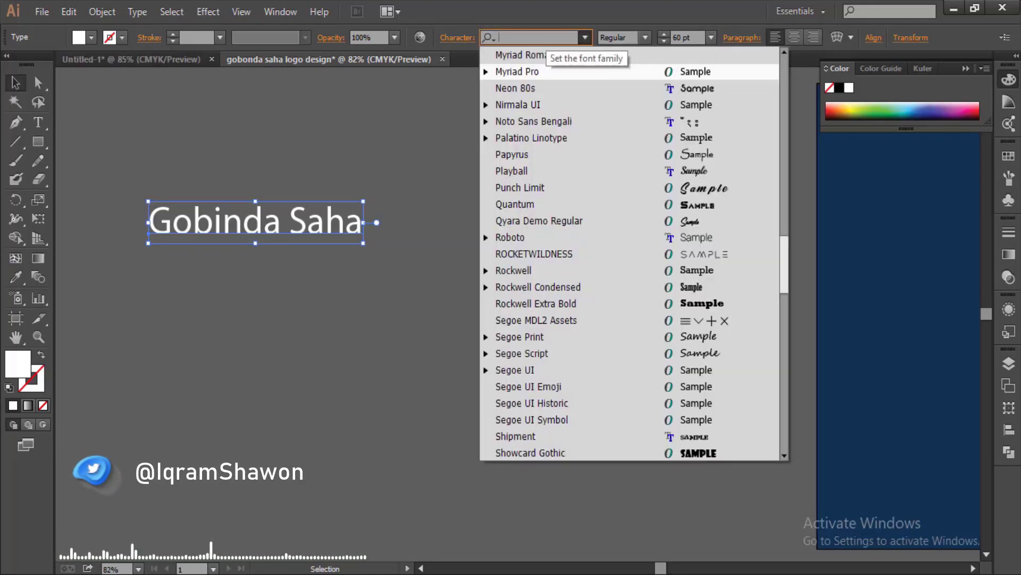
pyautogui.write('the')
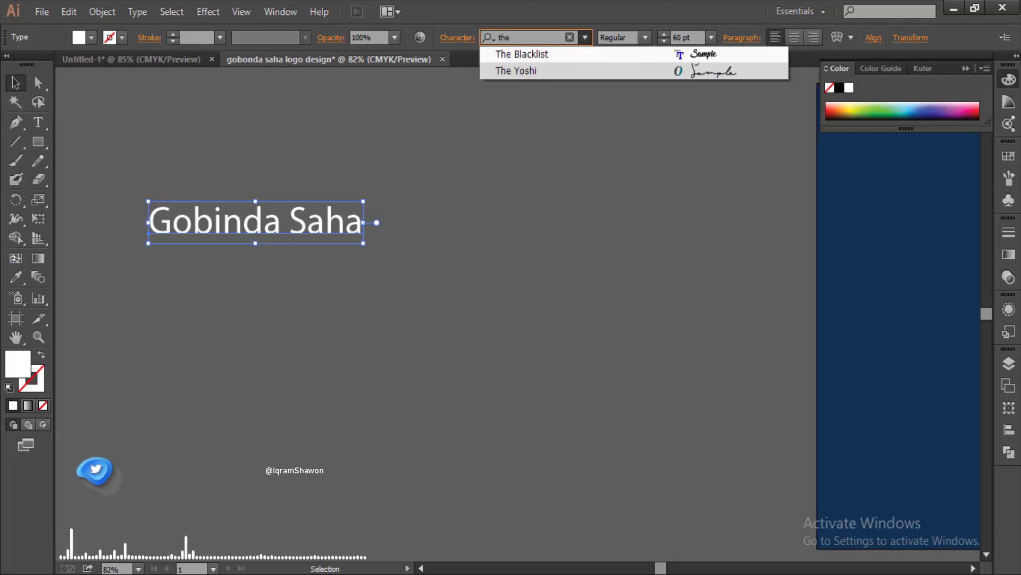
pyautogui.press('Down')
pyautogui.press('Return')
pyautogui.moveTo(362, 205); pyautogui.dragTo(422, 232)
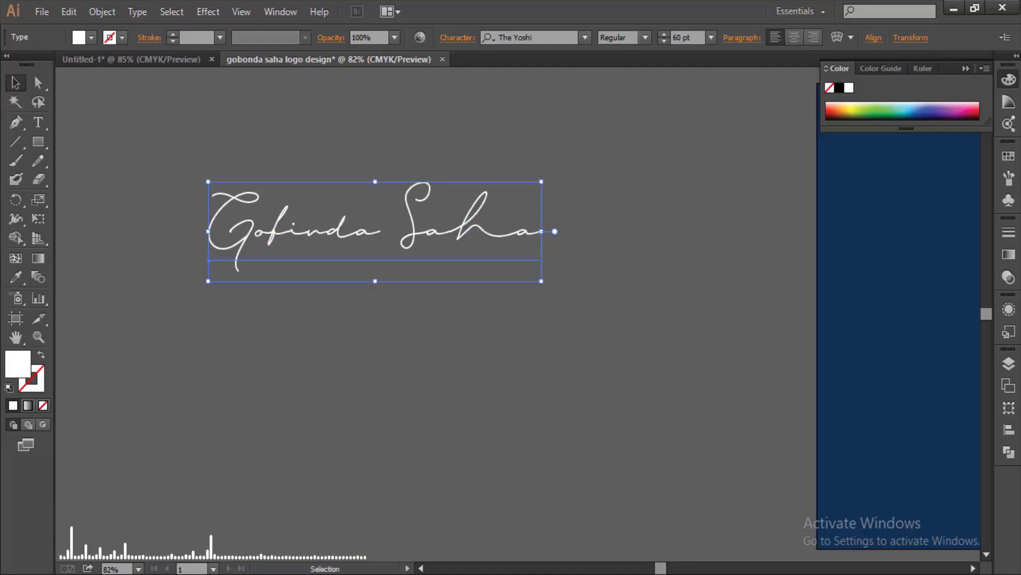
pyautogui.moveTo(541, 281); pyautogui.dragTo(576, 291)
pyautogui.moveTo(353, 233); pyautogui.dragTo(413, 255)
# - Choose the 3 pt oval brush for the Paintbrush and zoom in on the name
pyautogui.hotkey('ctrl', 'shift', 'a')
pyautogui.click(16, 160)
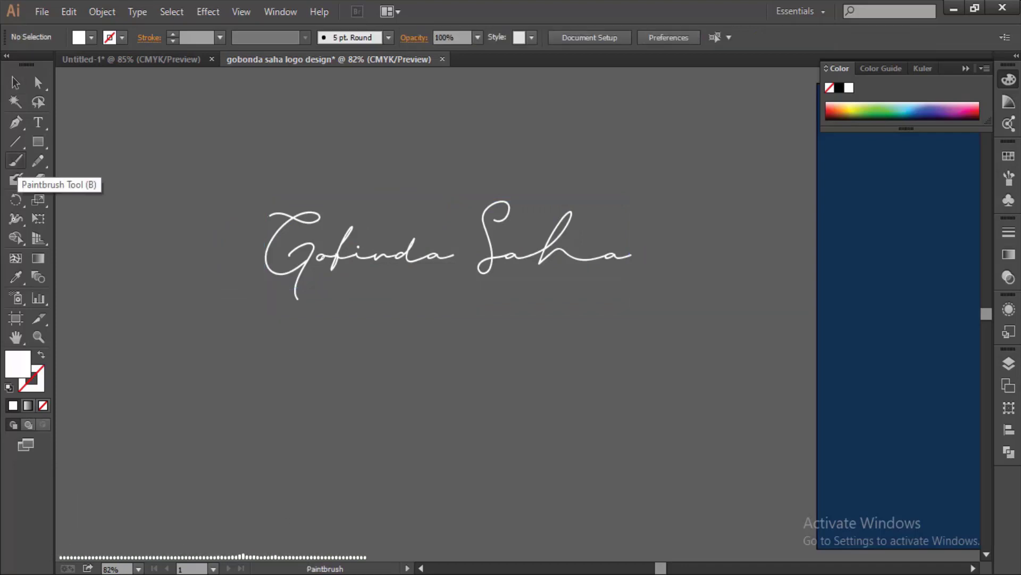
pyautogui.click(388, 37)
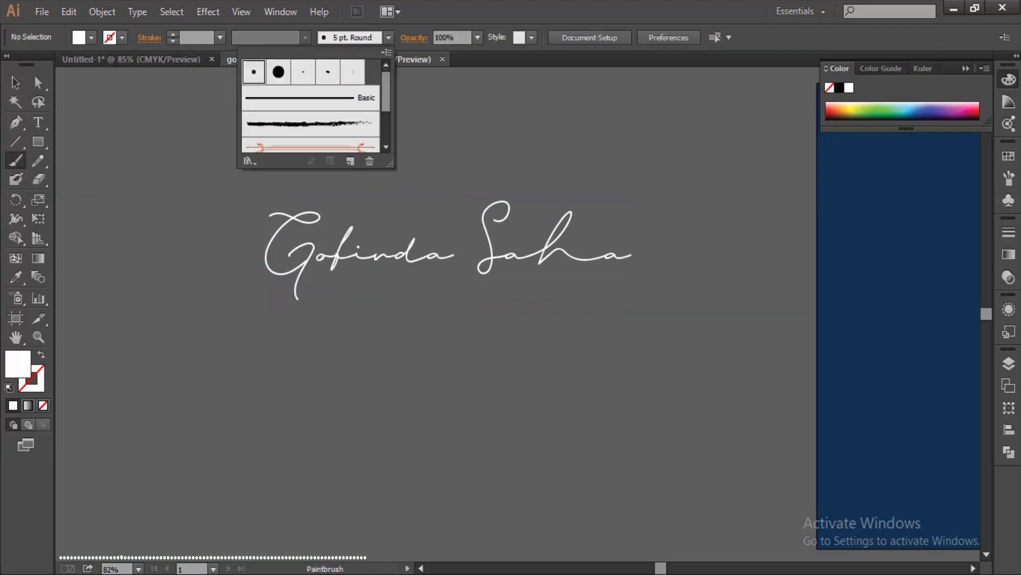
pyautogui.click(303, 71)
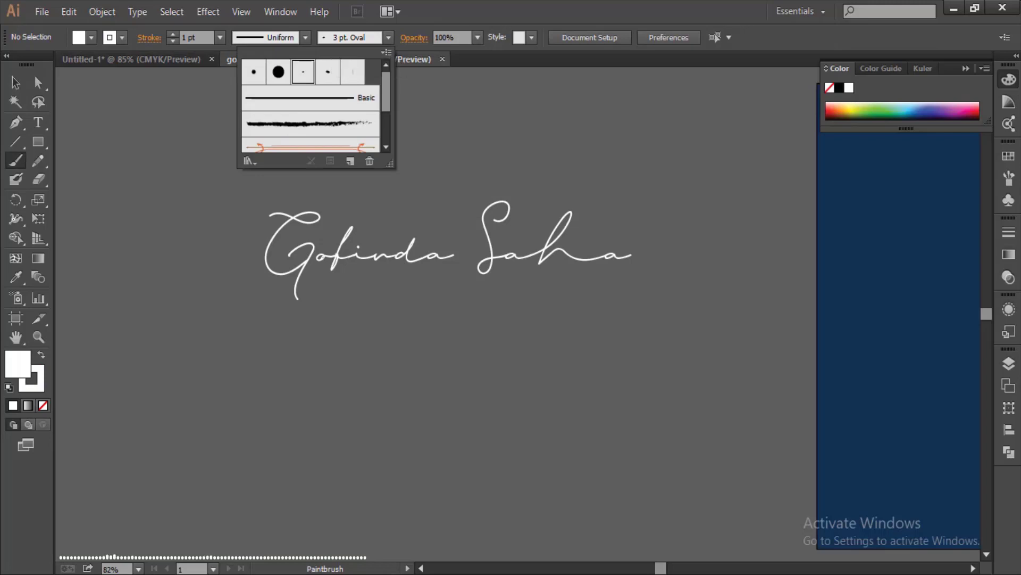
pyautogui.click(386, 52)
pyautogui.click(500, 226)
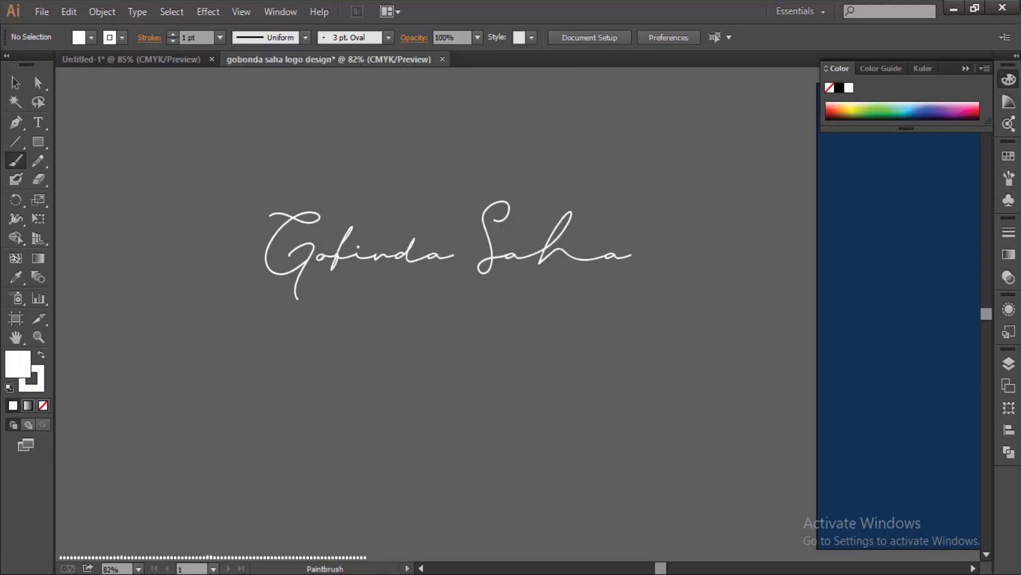
pyautogui.hotkey('ctrl', '+')
pyautogui.hotkey('ctrl', '+')
pyautogui.press('h')
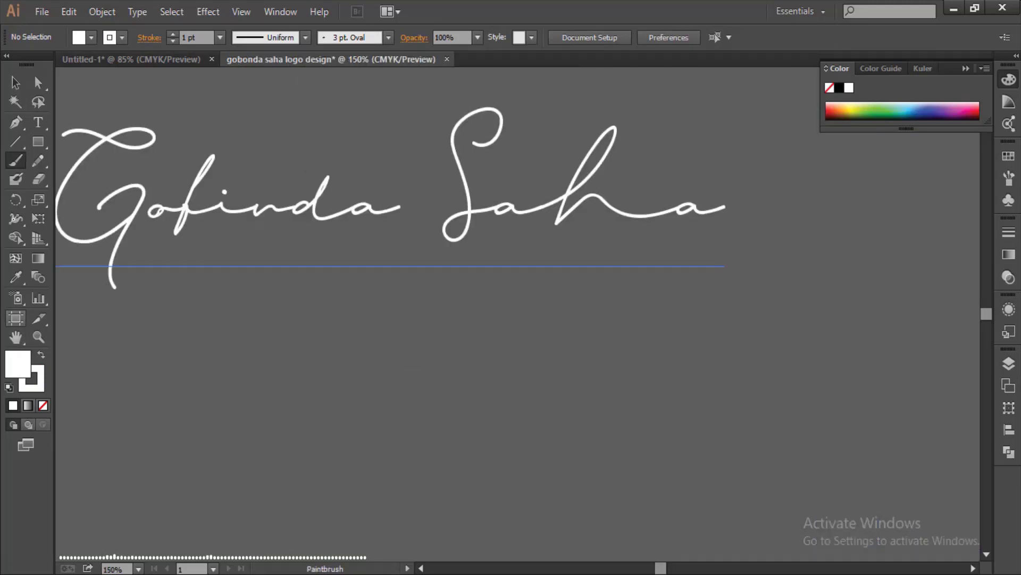
pyautogui.moveTo(372, 266); pyautogui.dragTo(718, 326)
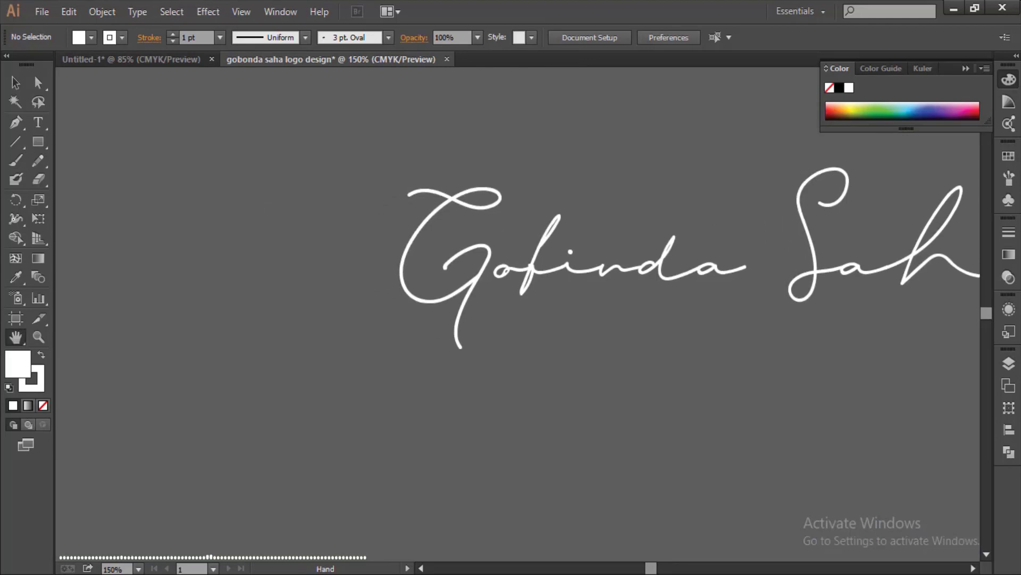
pyautogui.press('b')
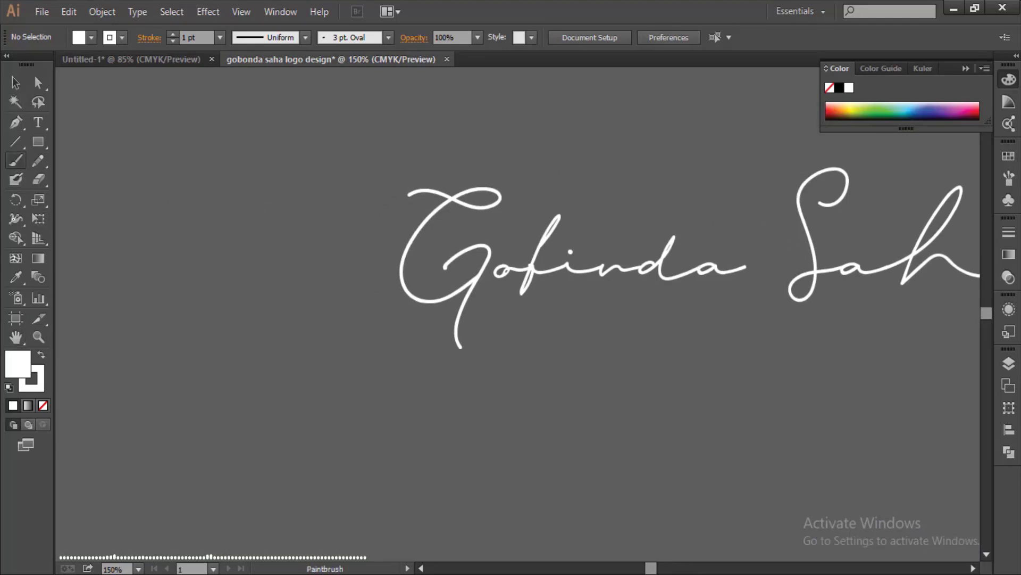
# - Brush a short curved swash left of the G, retrying until it looks right
pyautogui.moveTo(412, 195); pyautogui.dragTo(356, 434)
pyautogui.hotkey('ctrl', 'z')
pyautogui.moveTo(415, 192); pyautogui.dragTo(383, 341)
pyautogui.hotkey('ctrl', 'z')
pyautogui.moveTo(418, 193); pyautogui.dragTo(383, 330)
pyautogui.hotkey('ctrl', 'z')
pyautogui.moveTo(416, 194); pyautogui.dragTo(335, 380)
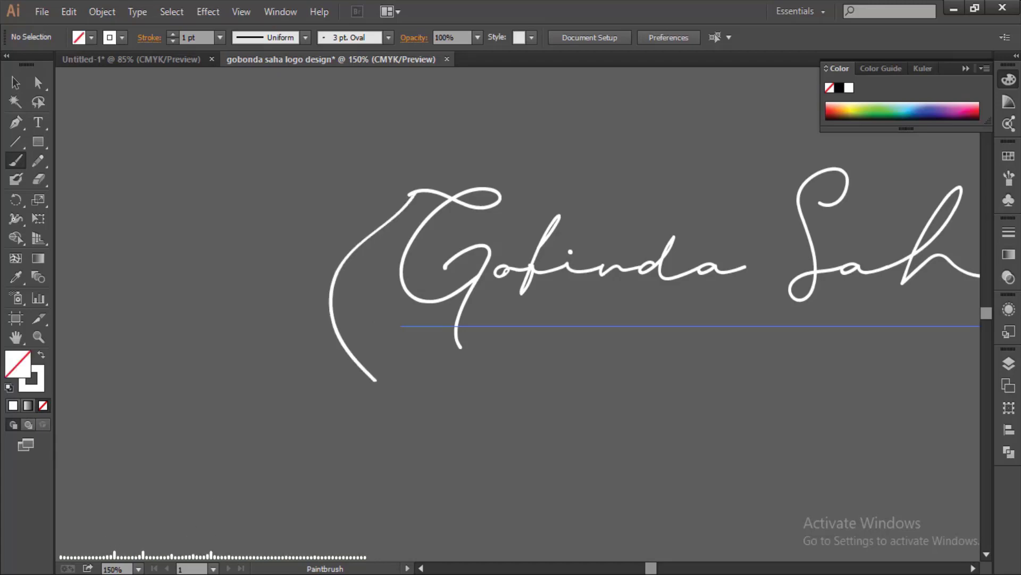
pyautogui.hotkey('ctrl', 'z')
pyautogui.moveTo(417, 193); pyautogui.dragTo(368, 360)
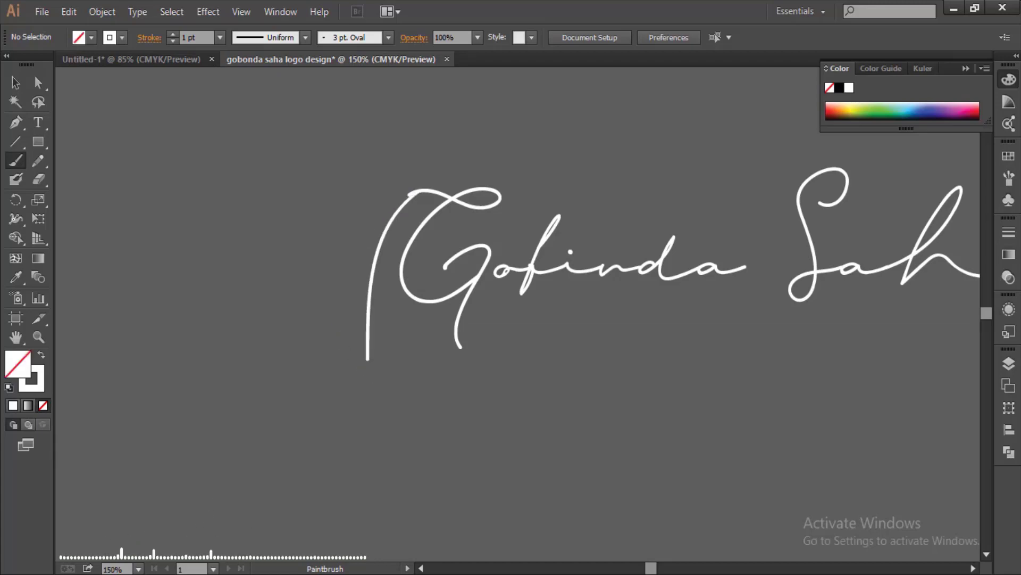
pyautogui.hotkey('ctrl', 'z')
pyautogui.moveTo(417, 193); pyautogui.dragTo(356, 338)
pyautogui.hotkey('ctrl', 'z')
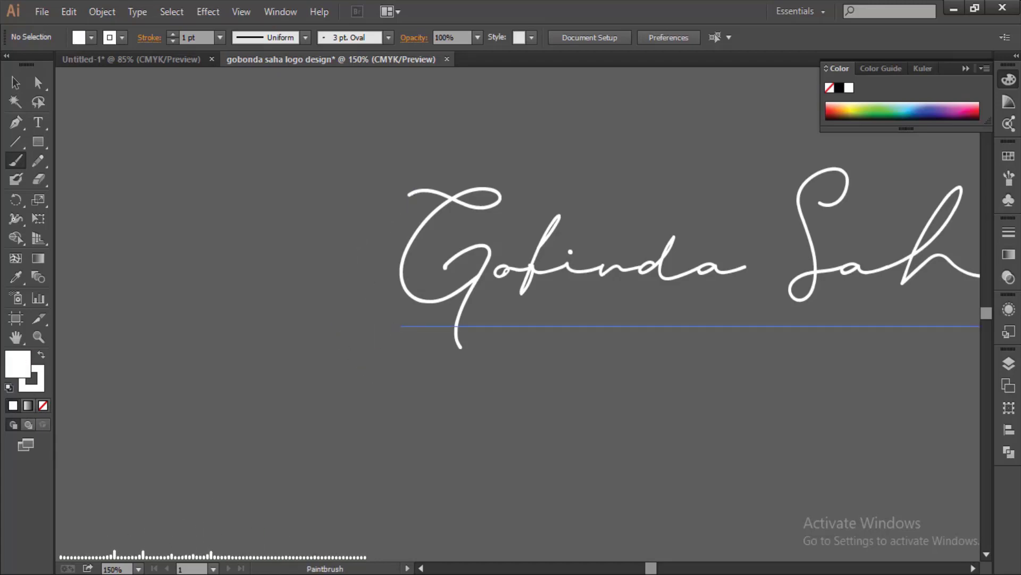
pyautogui.moveTo(413, 191); pyautogui.dragTo(378, 278)
pyautogui.hotkey('ctrl', 'z')
pyautogui.moveTo(416, 192); pyautogui.dragTo(368, 359)
pyautogui.hotkey('ctrl', 'z')
pyautogui.moveTo(412, 191); pyautogui.dragTo(367, 306)
pyautogui.hotkey('ctrl', 'z')
pyautogui.moveTo(412, 193); pyautogui.dragTo(372, 330)
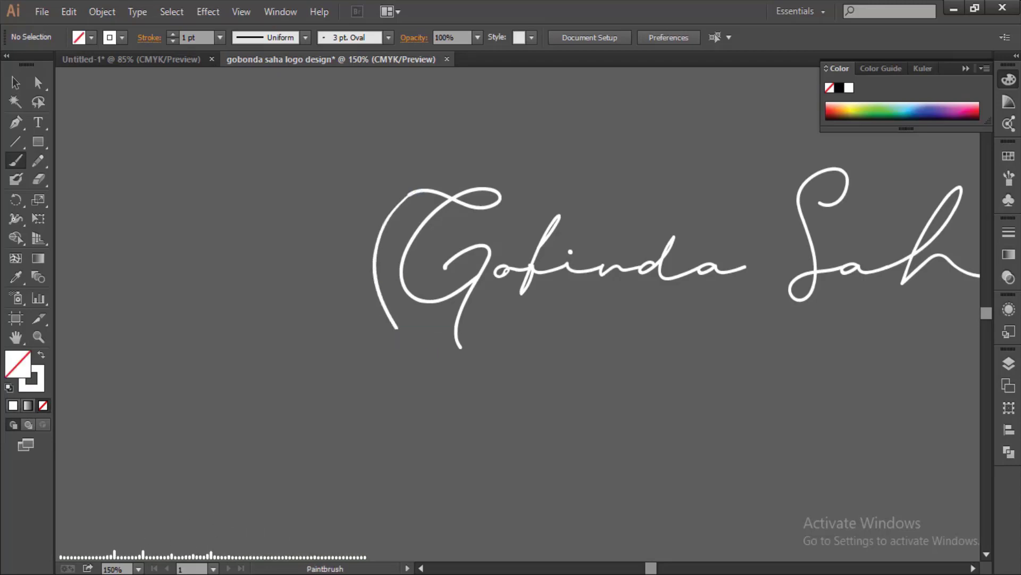
pyautogui.hotkey('ctrl', 'z')
pyautogui.hotkey('ctrl', 'z')
pyautogui.moveTo(416, 195)
pyautogui.mouseDown()
pyautogui.moveTo(385, 337)
pyautogui.moveTo(392, 385)
pyautogui.moveTo(366, 346)
pyautogui.mouseUp()
pyautogui.hotkey('ctrl', 'z')
pyautogui.hotkey('ctrl', 'z')
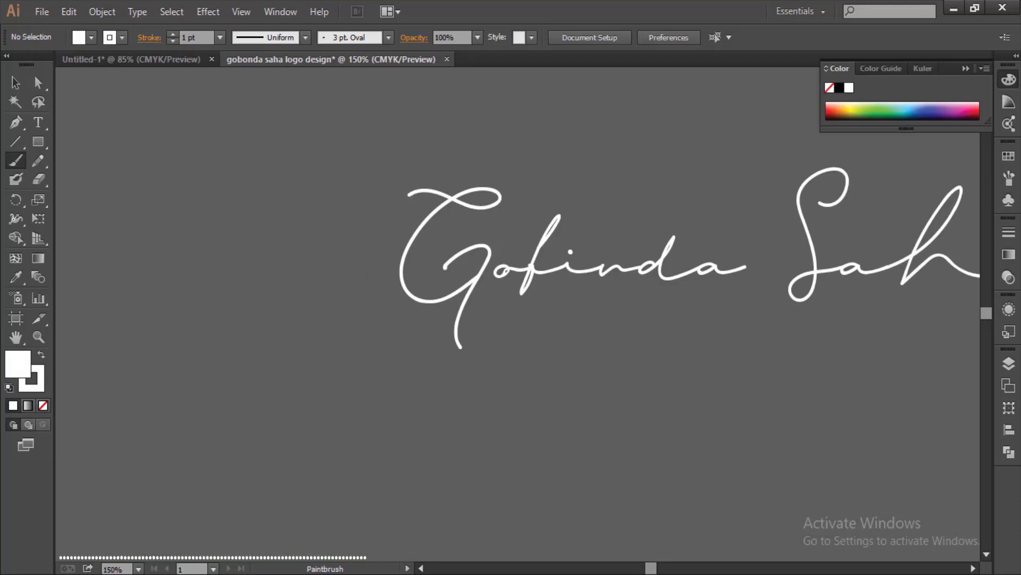
pyautogui.hotkey('ctrl', 'z')
pyautogui.moveTo(413, 193)
pyautogui.mouseDown()
pyautogui.moveTo(367, 388)
pyautogui.moveTo(379, 322)
pyautogui.mouseUp()
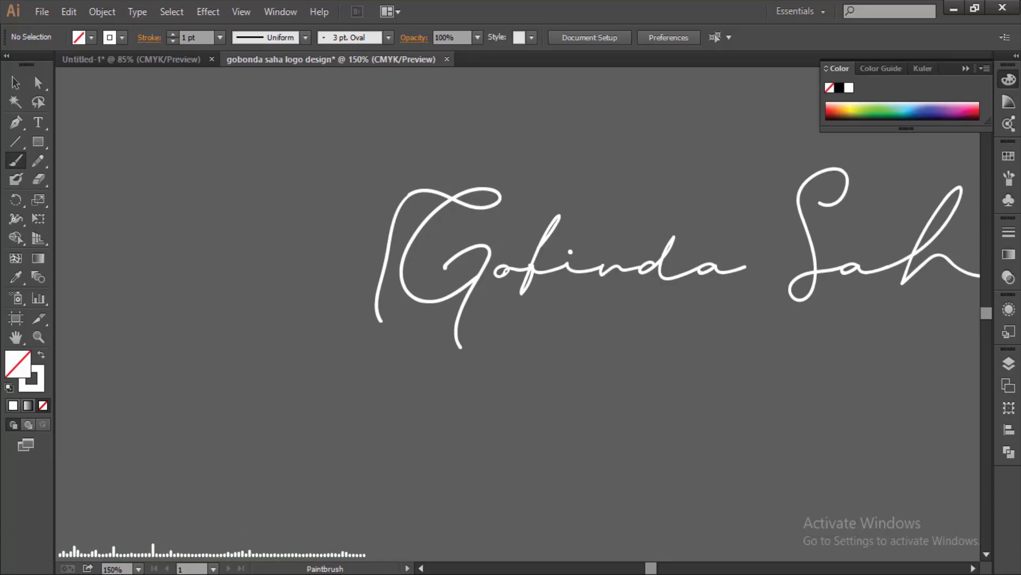
# - Extend the G's descender with a hook stroke curving to the right
pyautogui.moveTo(402, 325); pyautogui.dragTo(980, 326)
pyautogui.moveTo(461, 347); pyautogui.dragTo(518, 326)
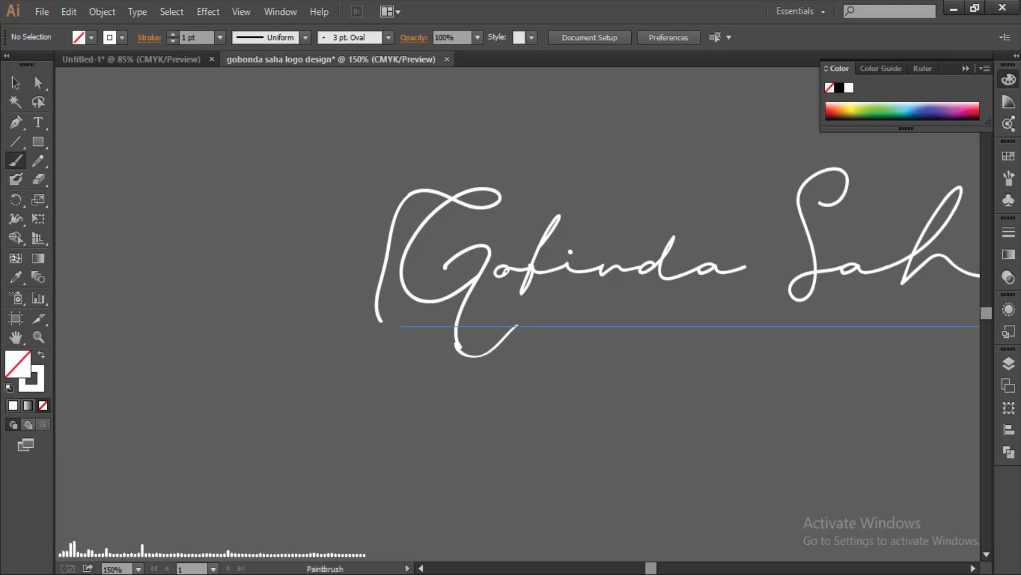
pyautogui.hotkey('ctrl', 'z')
pyautogui.moveTo(461, 347); pyautogui.dragTo(504, 326)
pyautogui.press('v')
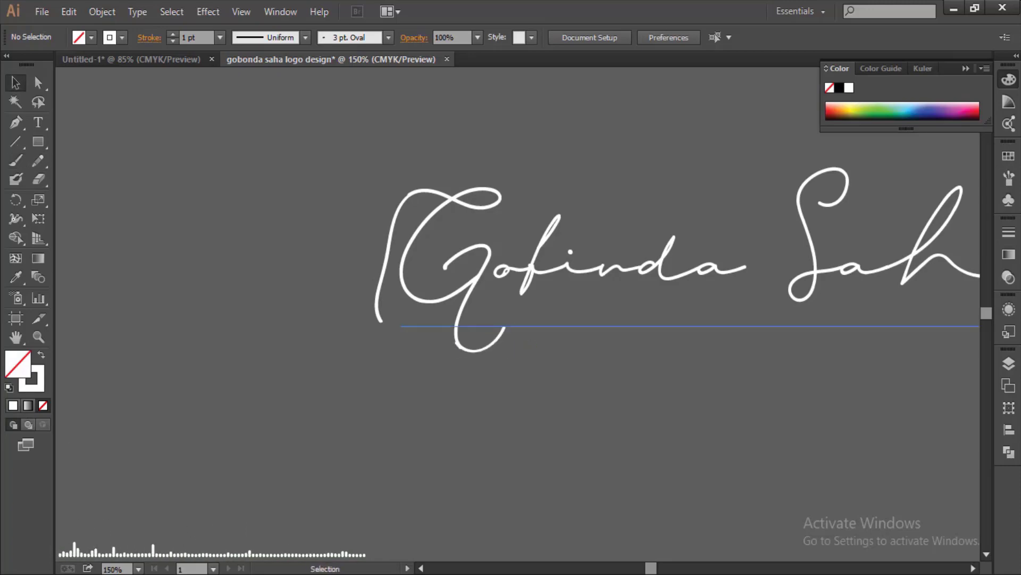
pyautogui.hotkey('ctrl', '=')
pyautogui.hotkey('ctrl', '=')
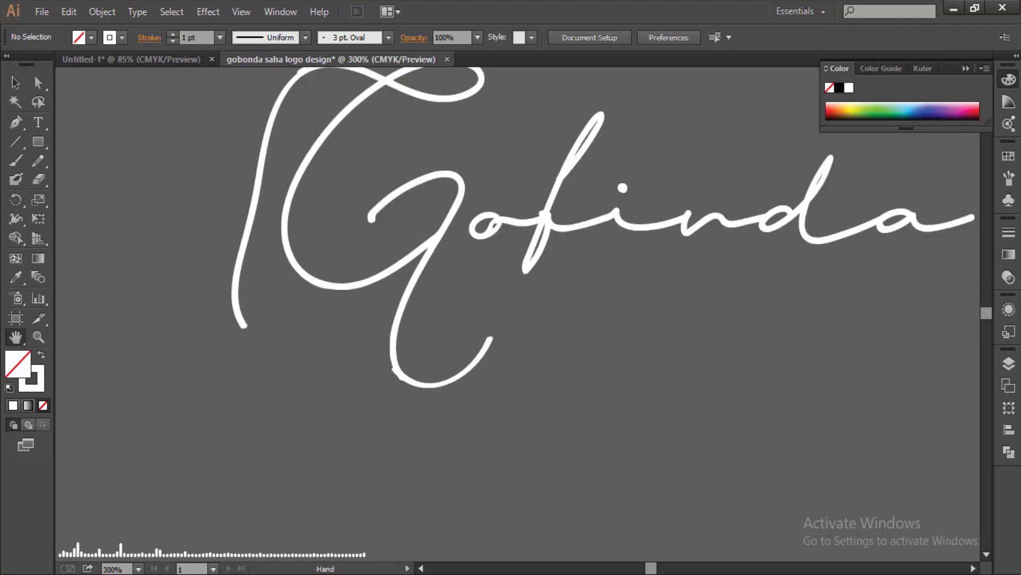
# - Tilt the G's bottom hook slightly
pyautogui.scroll(3, 519, 311)
pyautogui.click(298, 212)
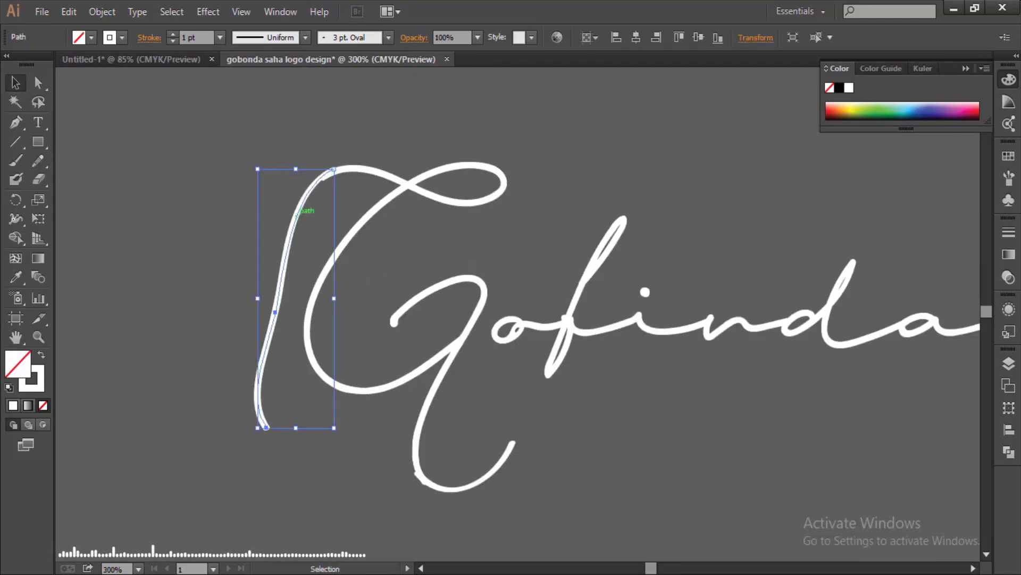
pyautogui.keyDown('shift'); pyautogui.click(298, 212); pyautogui.keyUp('shift')
pyautogui.click(298, 212)
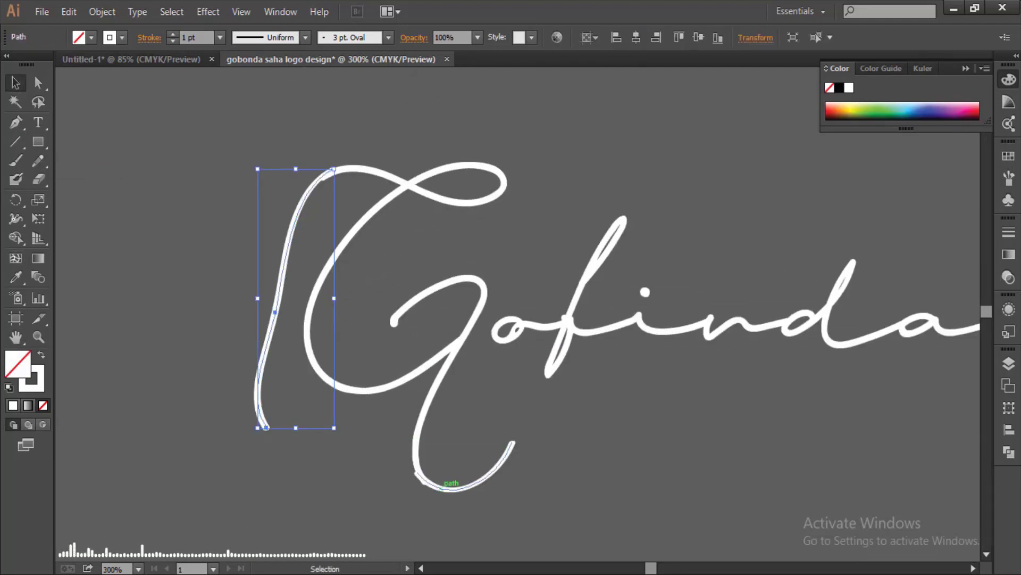
pyautogui.click(453, 487)
pyautogui.moveTo(517, 441); pyautogui.dragTo(520, 448)
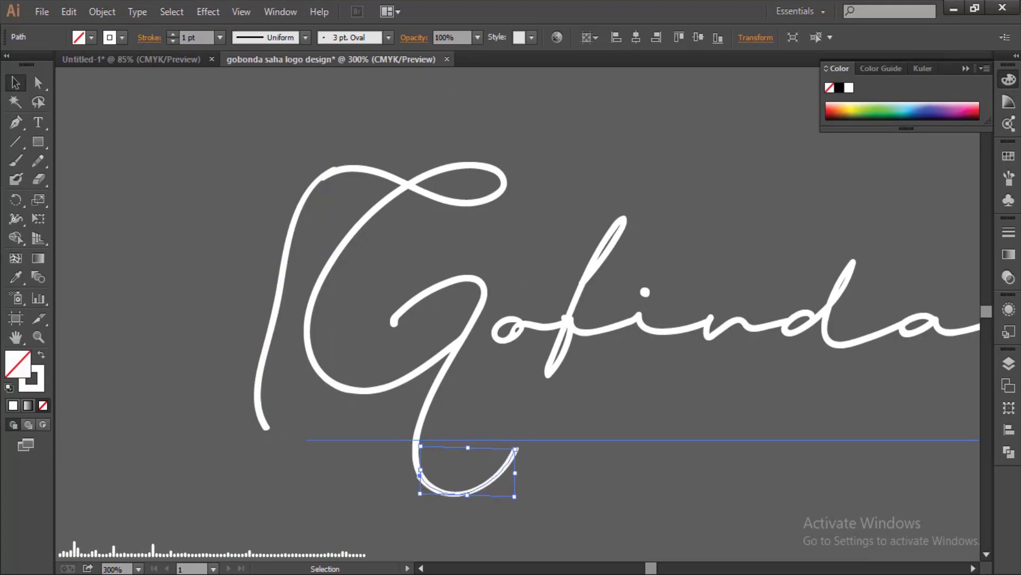
# - Expand the appearance of the left swash and the hook into filled shapes
pyautogui.hotkey('ctrl', 'shift', 'a')
pyautogui.click(301, 170)
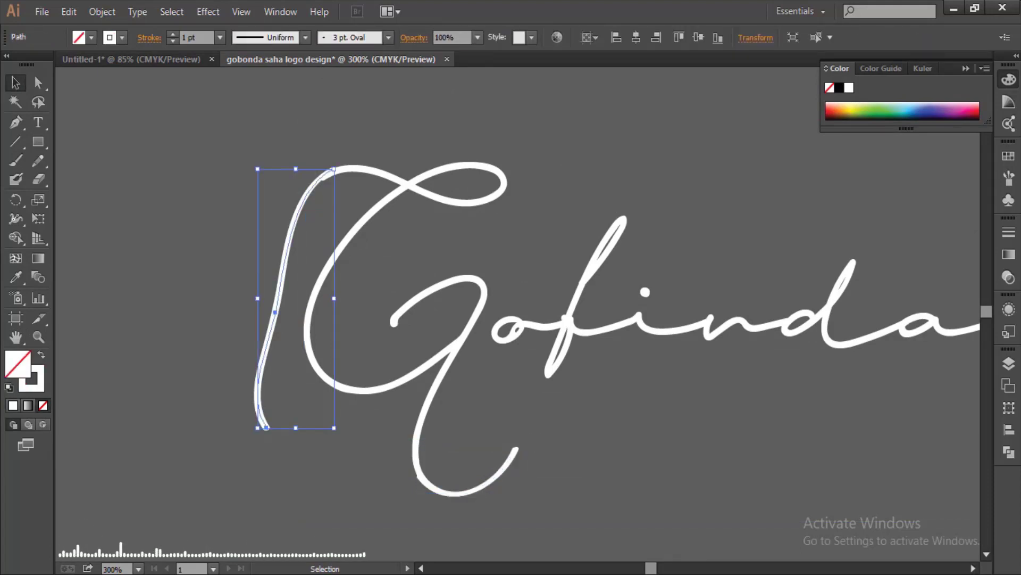
pyautogui.moveTo(266, 439); pyautogui.dragTo(979, 120)
pyautogui.click(250, 406)
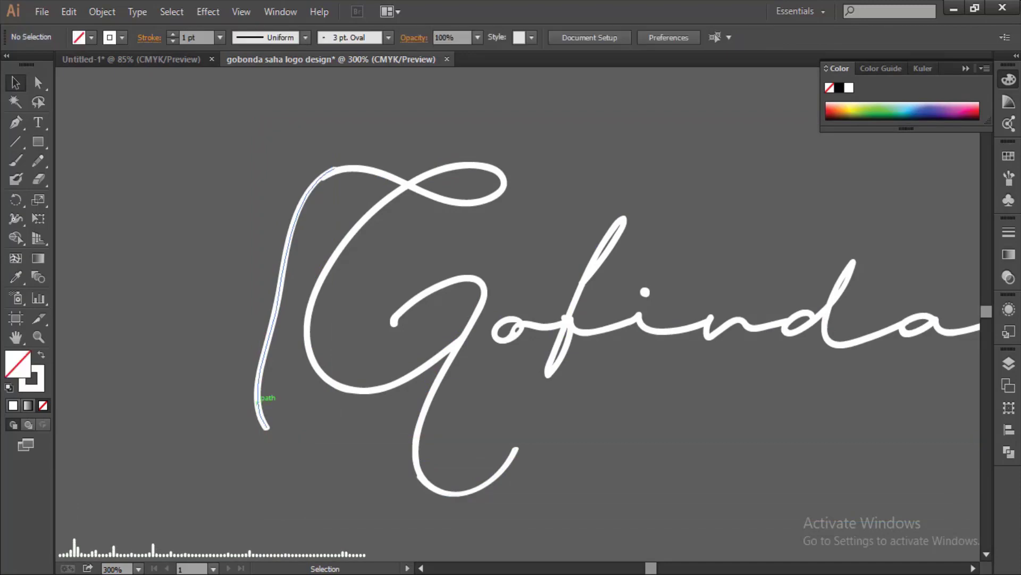
pyautogui.click(258, 400)
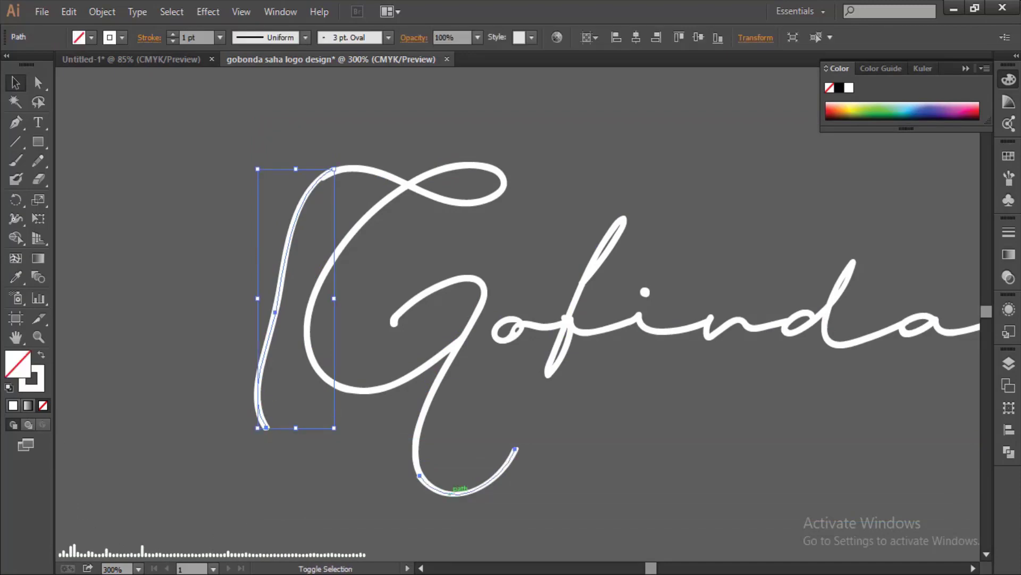
pyautogui.keyDown('shift'); pyautogui.click(452, 491); pyautogui.keyUp('shift')
pyautogui.click(101, 11)
pyautogui.click(127, 198)
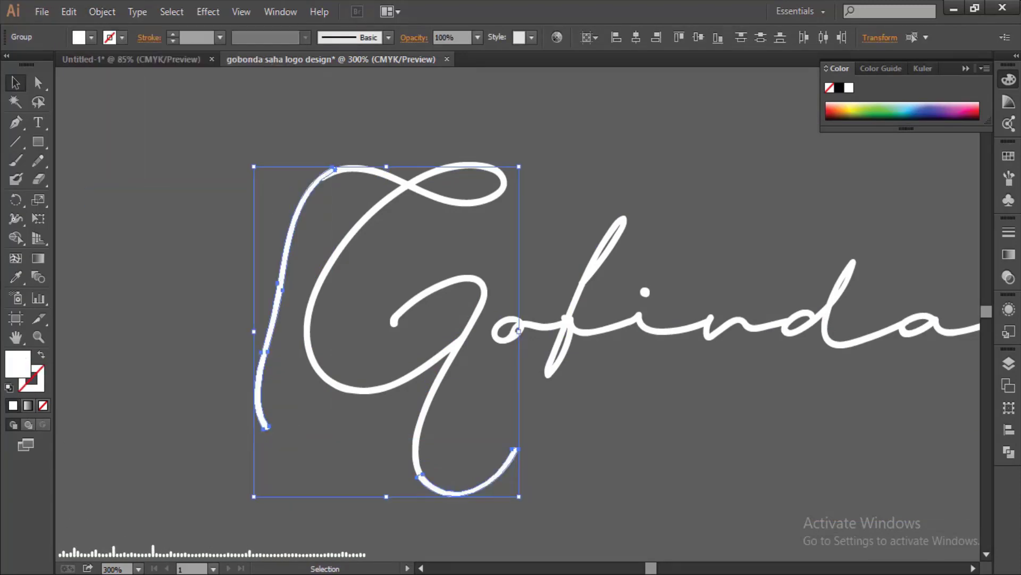
# - Zoom out to show the whole lettering and select all the artwork
pyautogui.click(101, 12)
pyautogui.press('Escape')
pyautogui.hotkey('ctrl', 'shift', 'a')
pyautogui.hotkey('ctrl', '-')
pyautogui.hotkey('ctrl', '-')
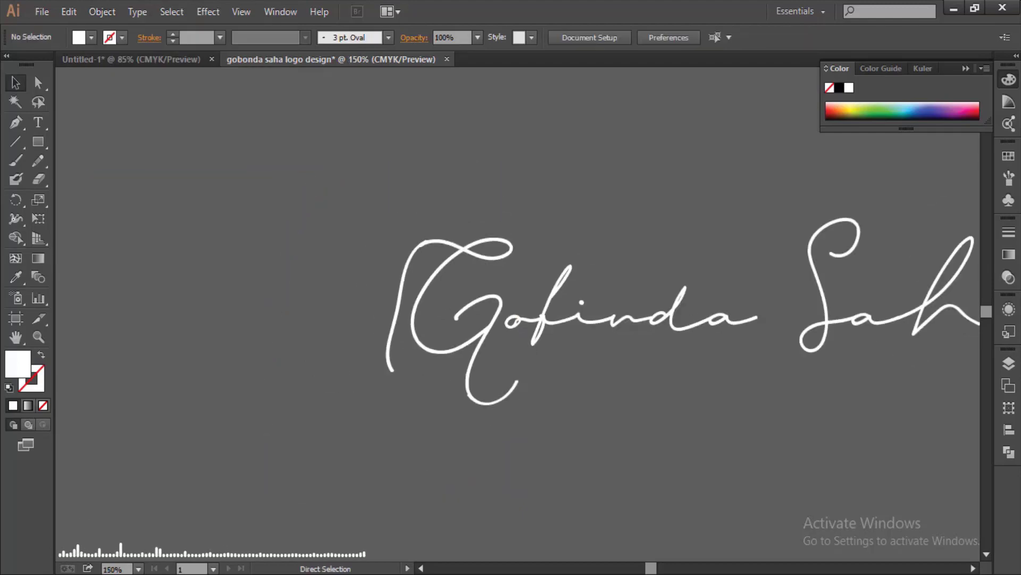
pyautogui.hotkey('ctrl', '-')
pyautogui.hotkey('ctrl', 'a')
# - Expand all the selected lettering into filled outlines
pyautogui.click(101, 12)
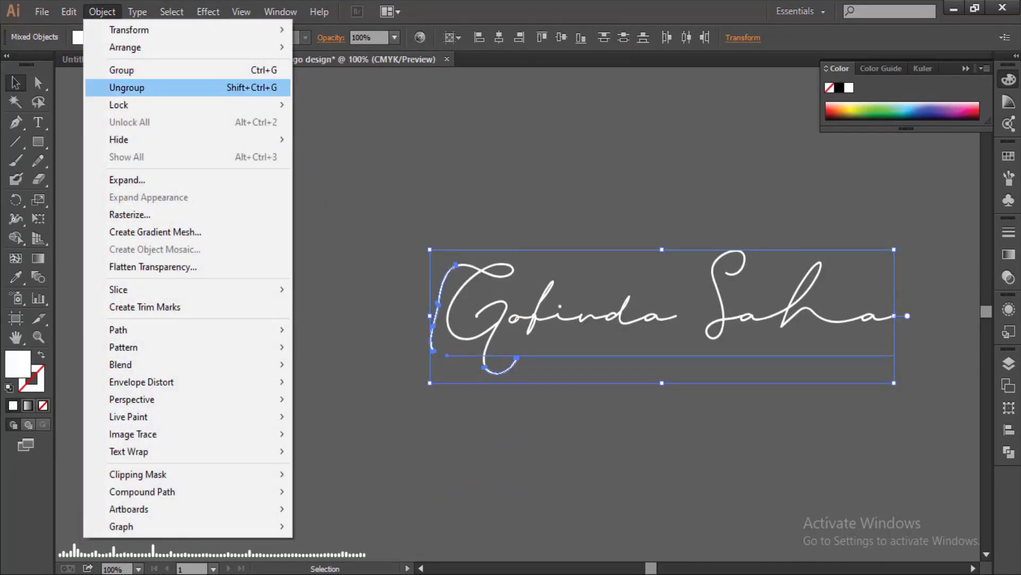
pyautogui.press('Return')
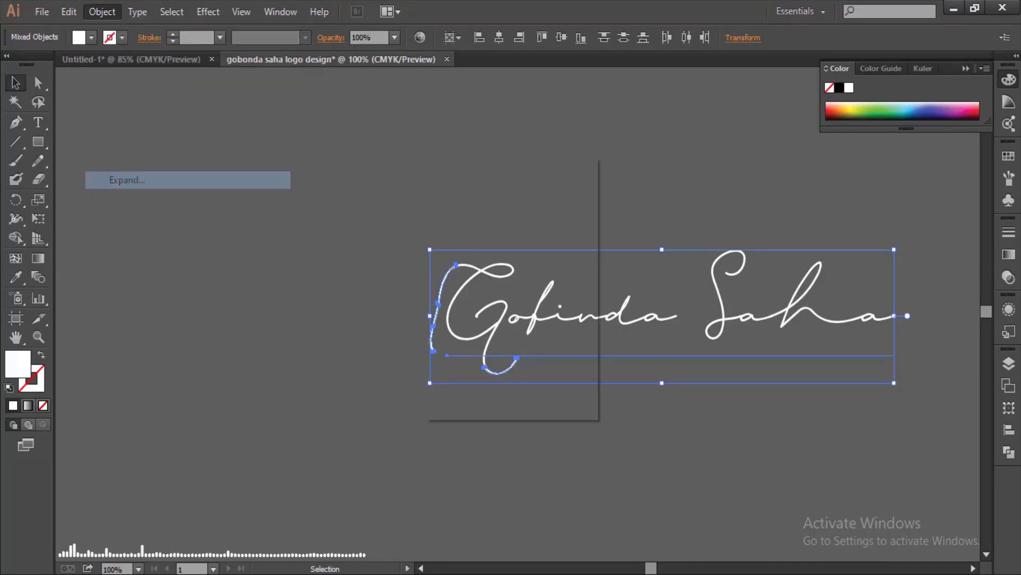
pyautogui.press('Return')
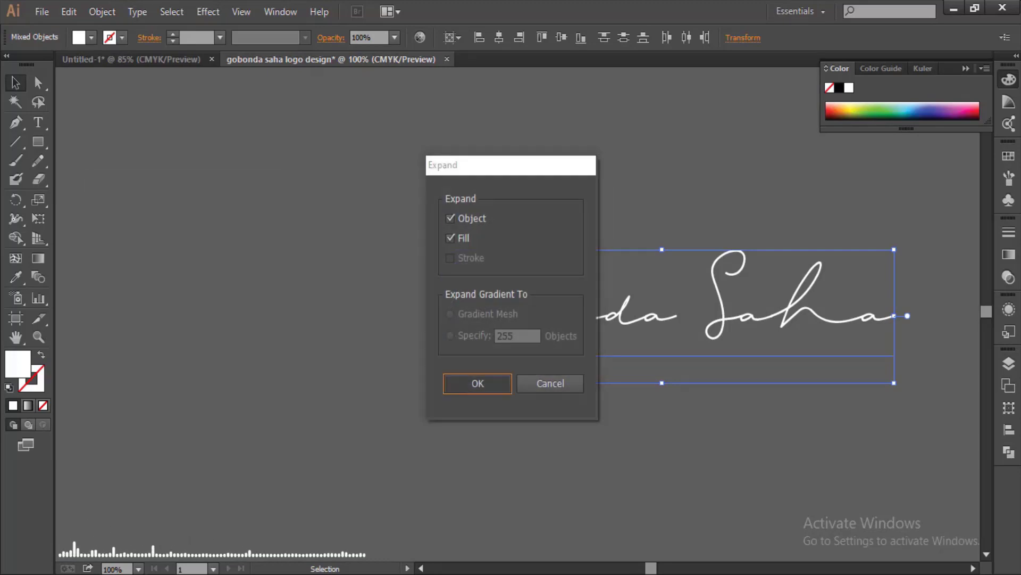
pyautogui.hotkey('ctrl', 'shift', 'a')
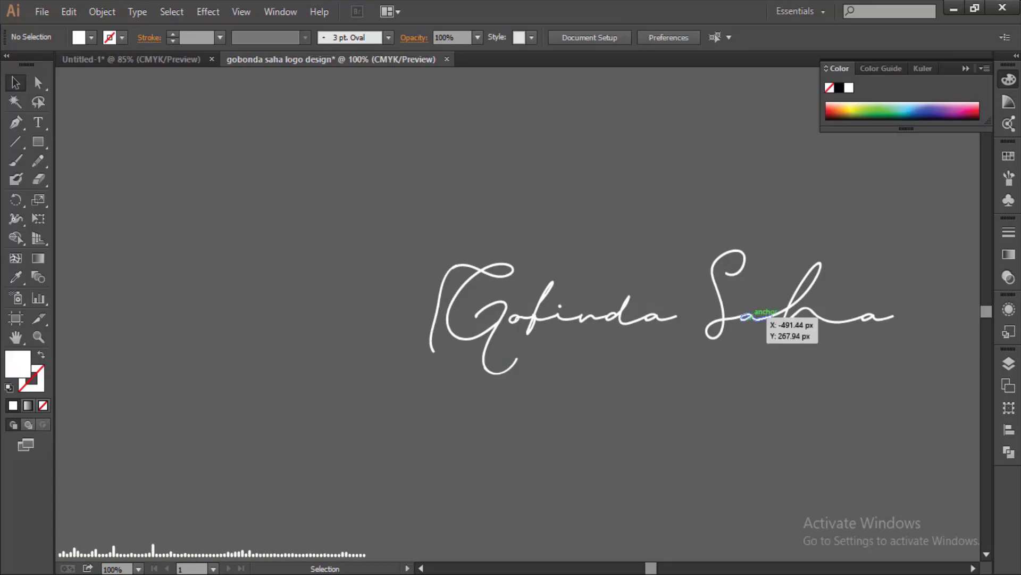
# - Ungroup the expanded signature artwork
pyautogui.click(766, 317)
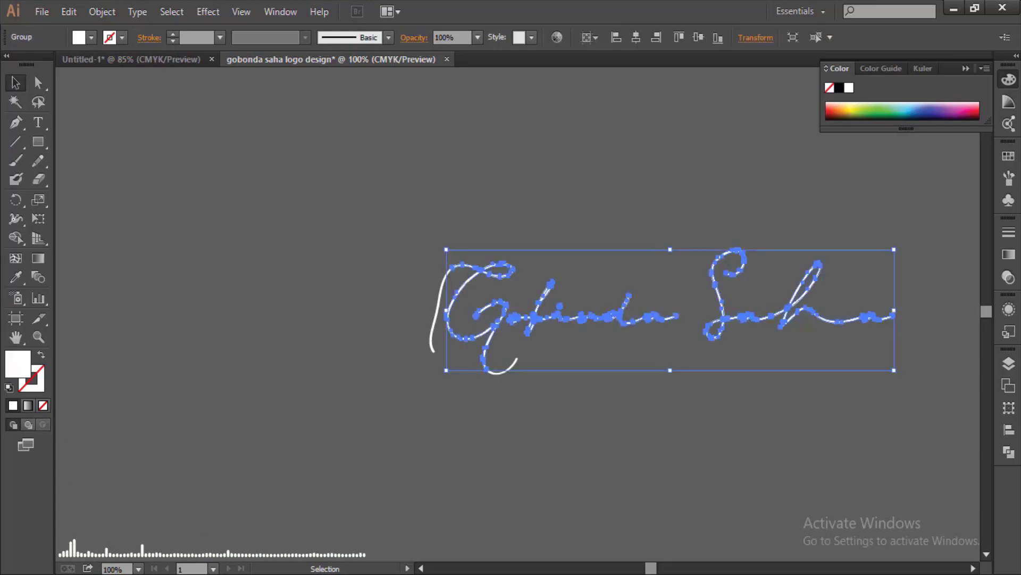
pyautogui.click(102, 12)
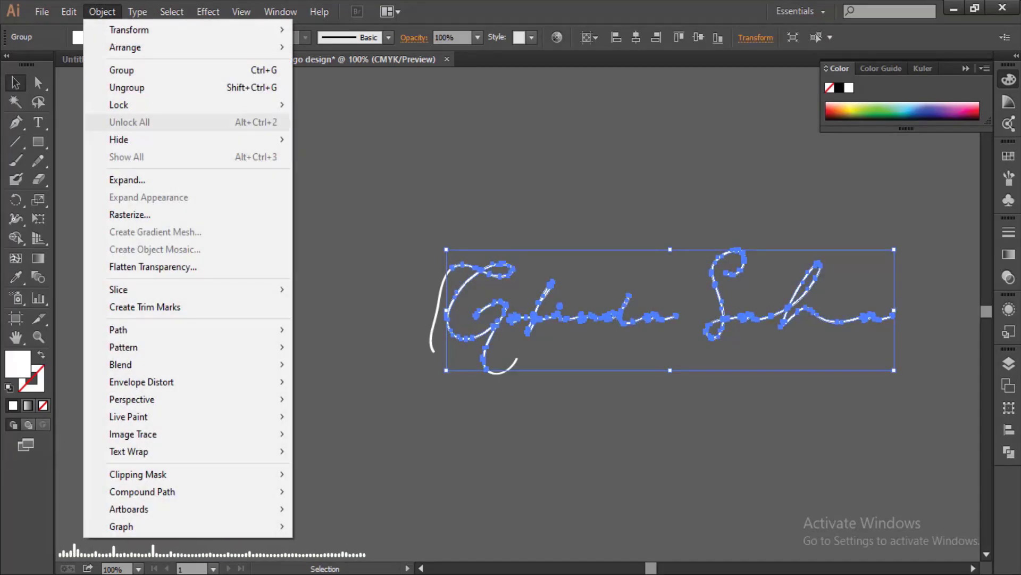
pyautogui.click(127, 87)
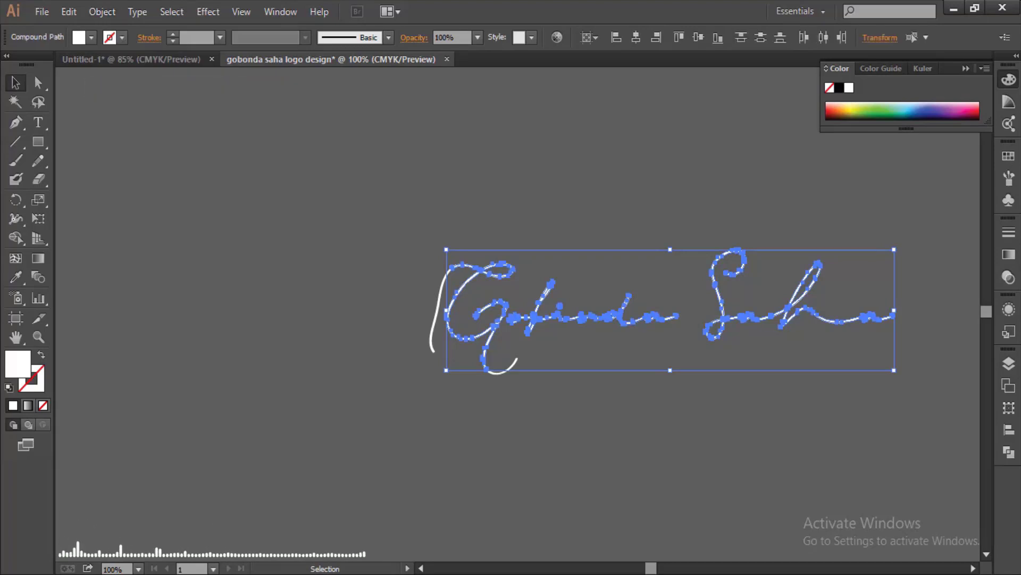
pyautogui.hotkey('ctrl', 'shift', 'a')
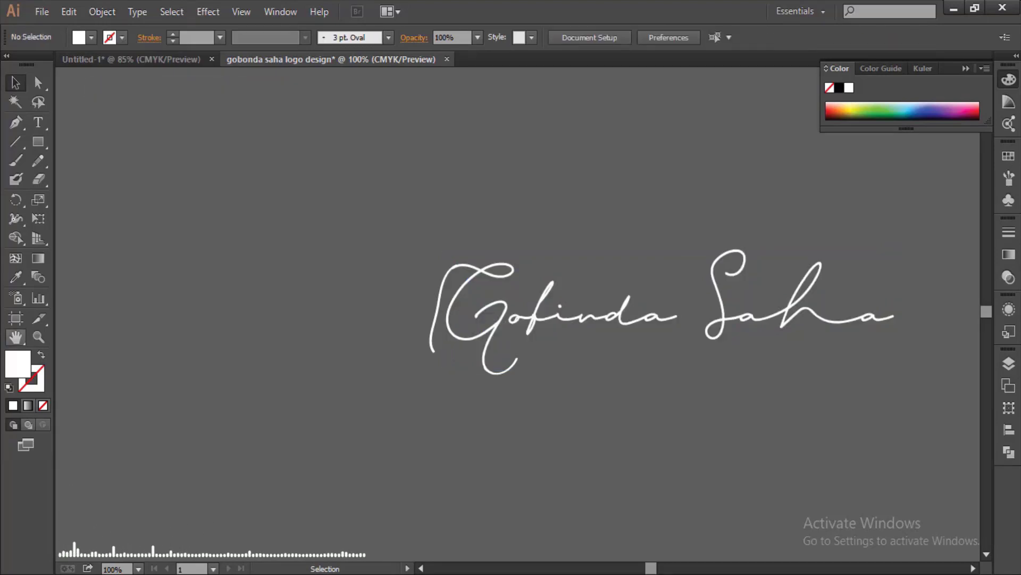
pyautogui.click(16, 337)
pyautogui.moveTo(532, 320); pyautogui.dragTo(384, 305)
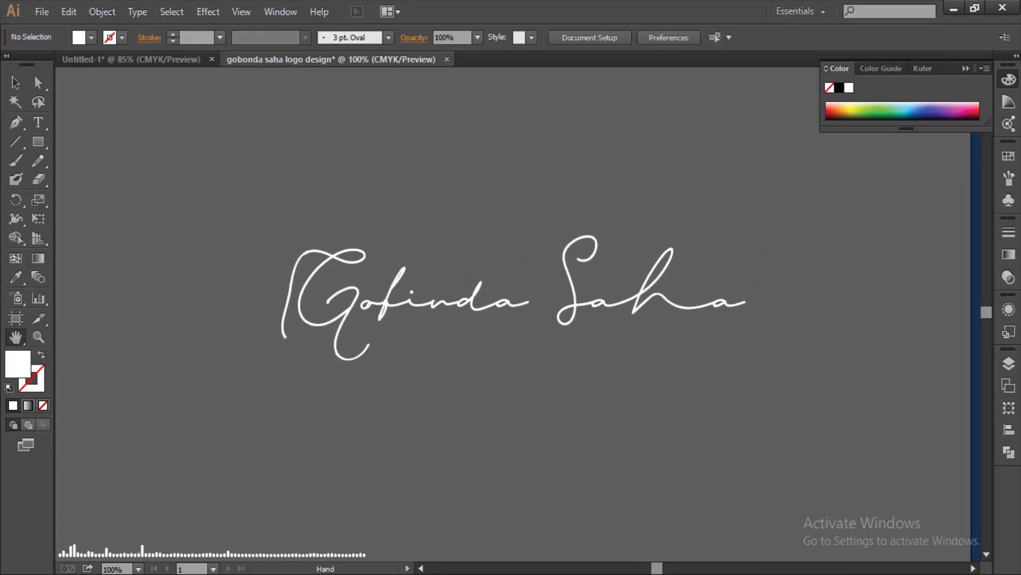
pyautogui.hotkey('ctrl', '+')
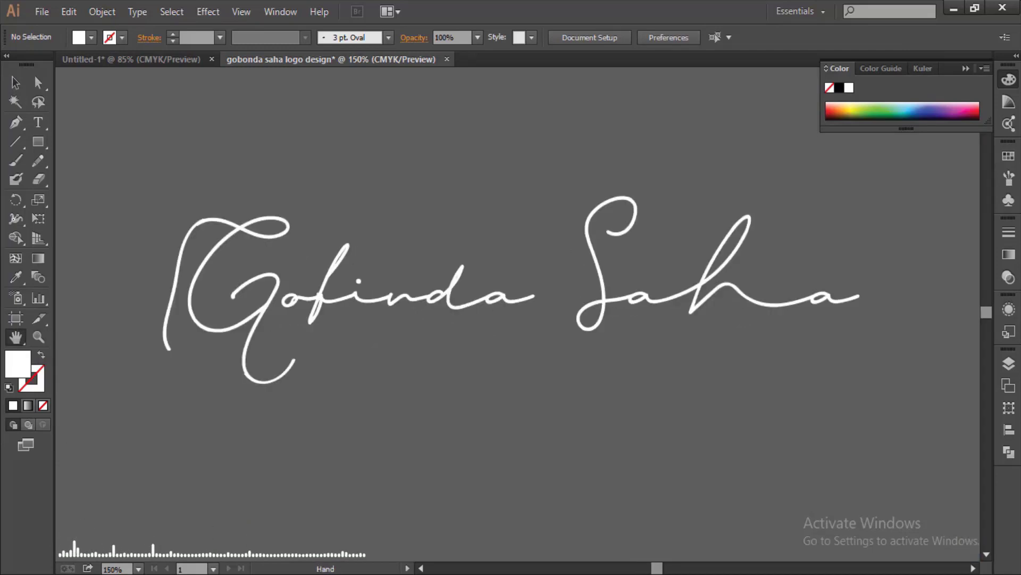
pyautogui.press('v')
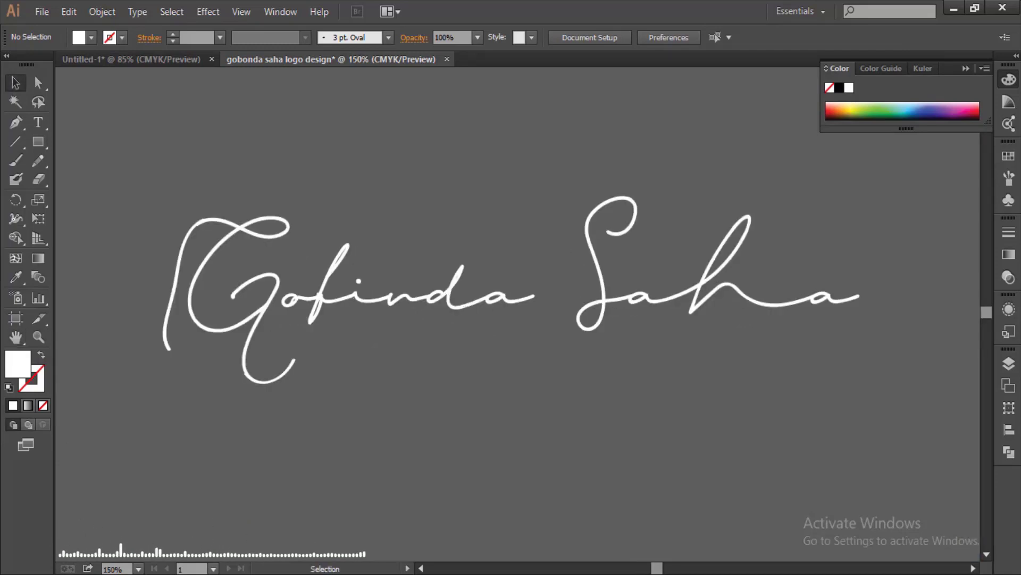
pyautogui.click(254, 374)
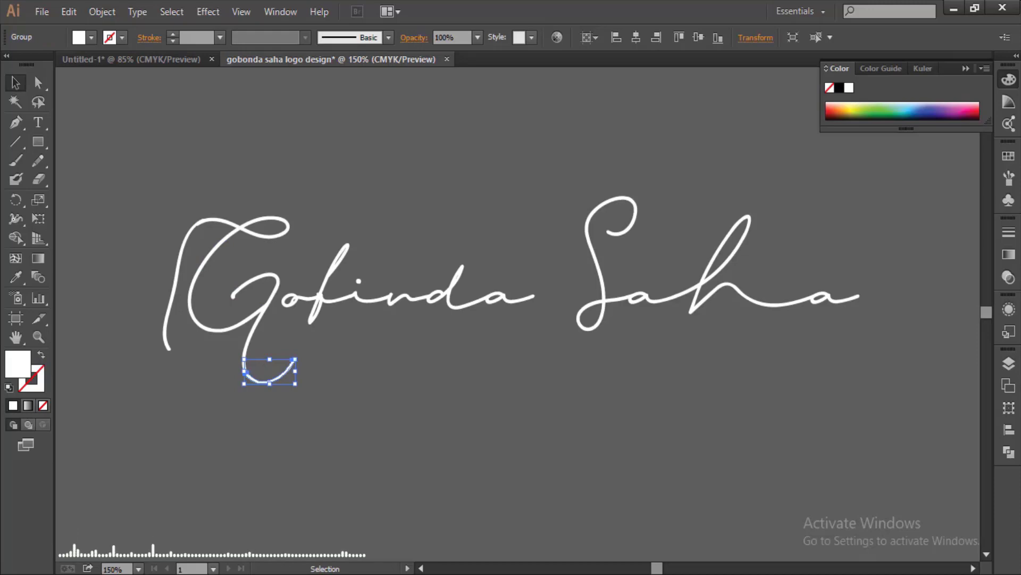
pyautogui.moveTo(136, 215); pyautogui.dragTo(181, 325)
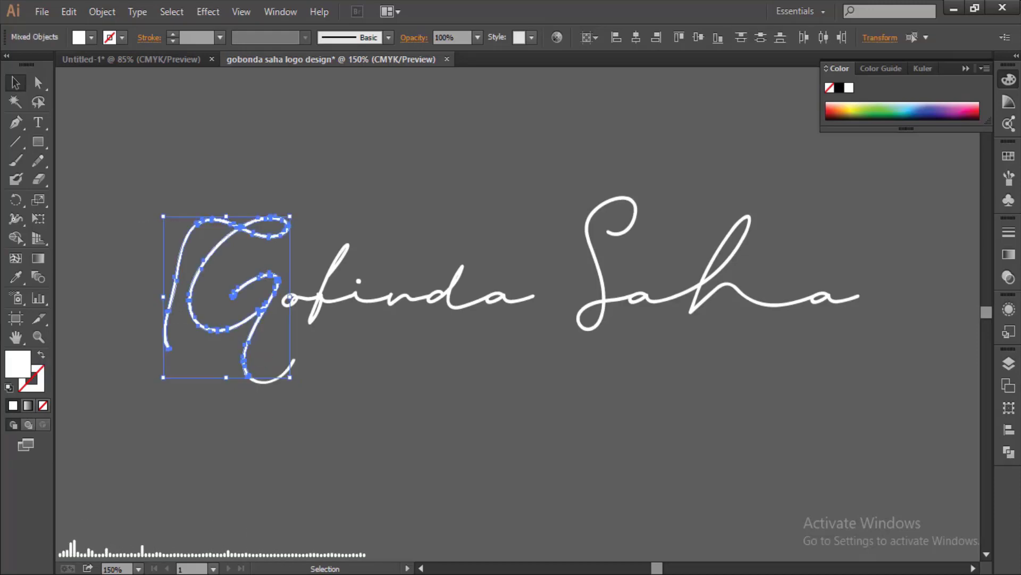
pyautogui.hotkey('ctrl', 'shift', 'a')
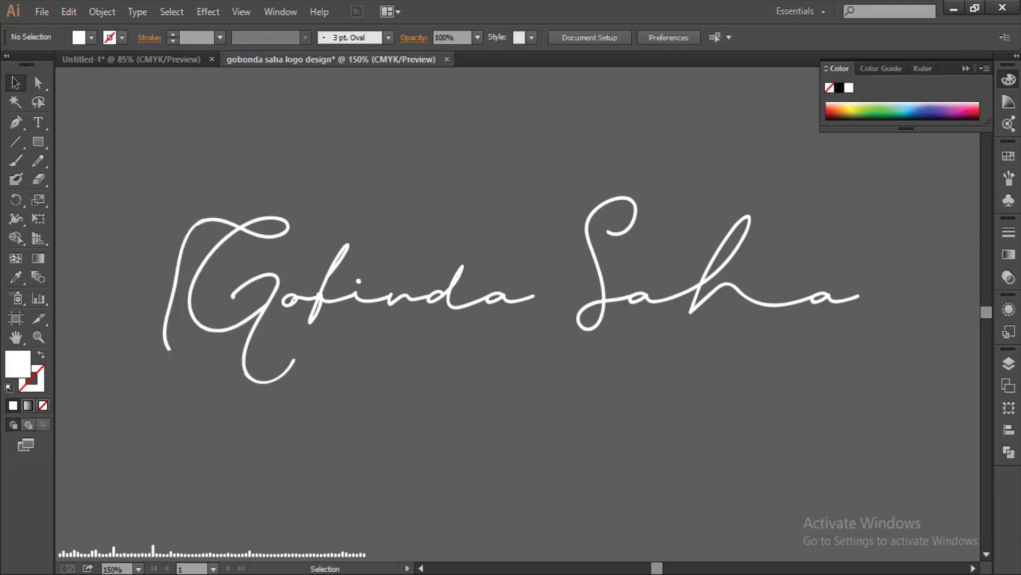
pyautogui.click(399, 296)
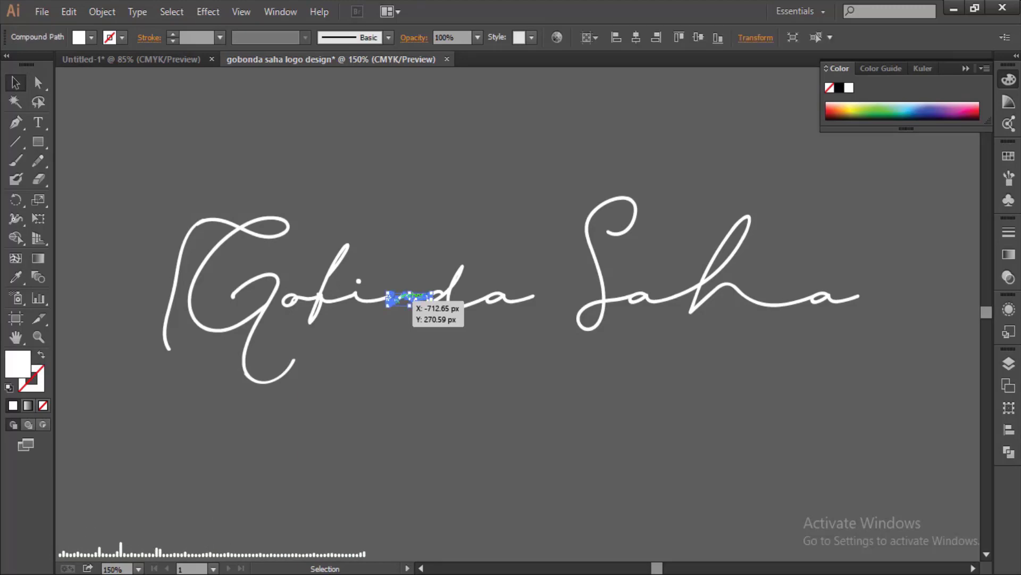
pyautogui.moveTo(409, 298); pyautogui.dragTo(410, 297)
pyautogui.hotkey('ctrl', 'shift', 'a')
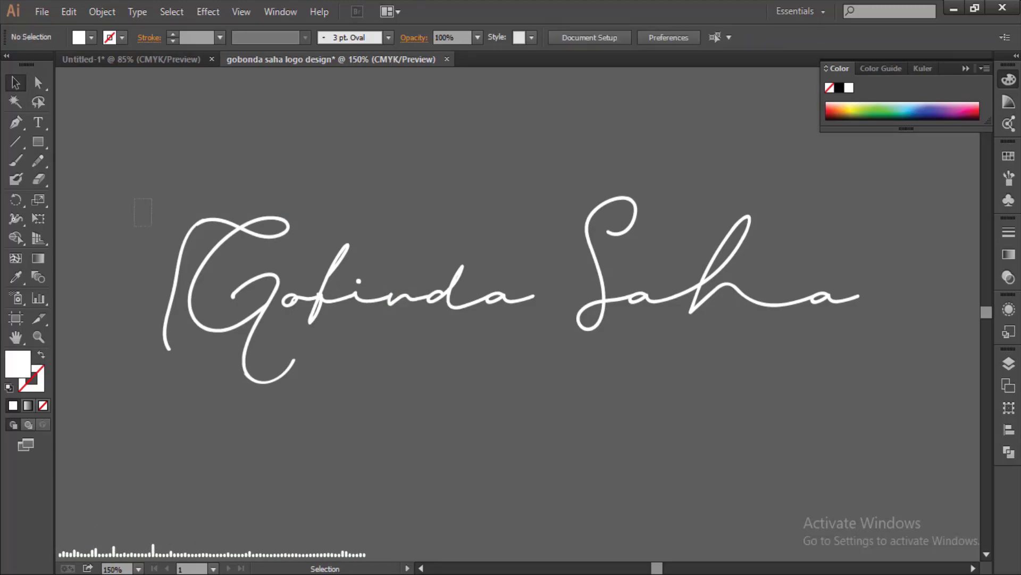
pyautogui.moveTo(260, 366); pyautogui.dragTo(261, 366)
# - Expand the G's stroke, group its pieces, then select the G and S together
pyautogui.click(103, 11)
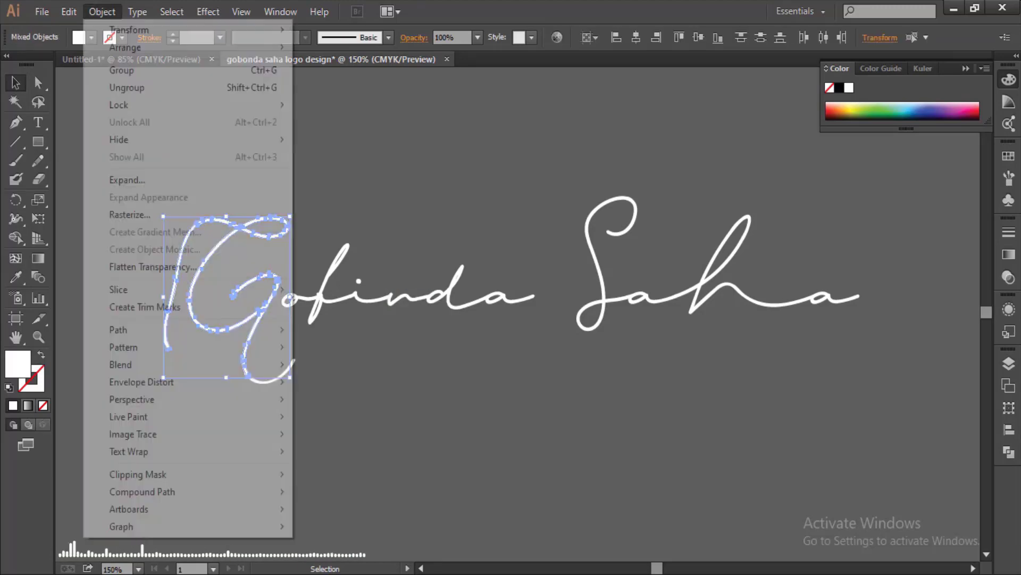
pyautogui.click(127, 180)
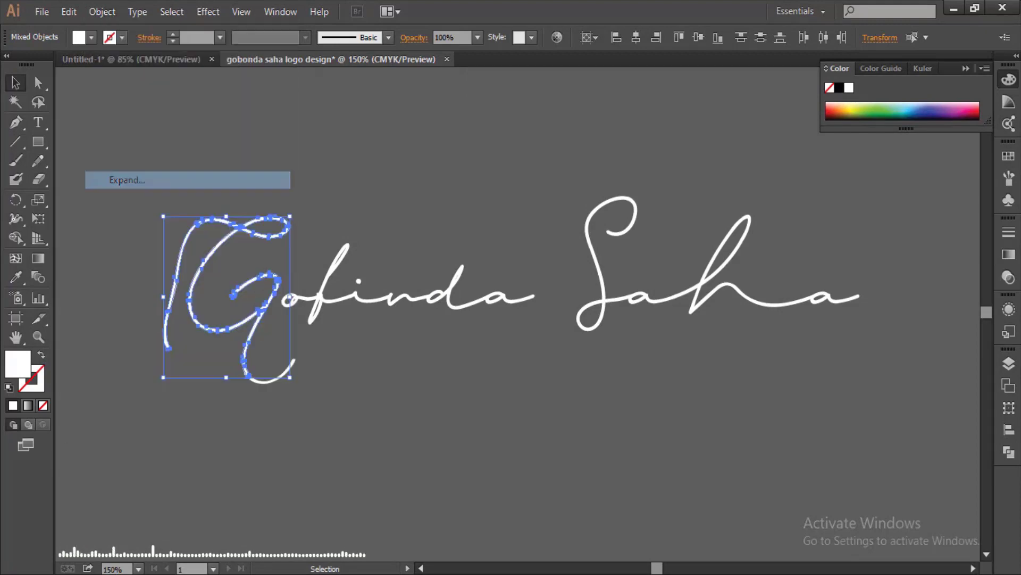
pyautogui.click(102, 11)
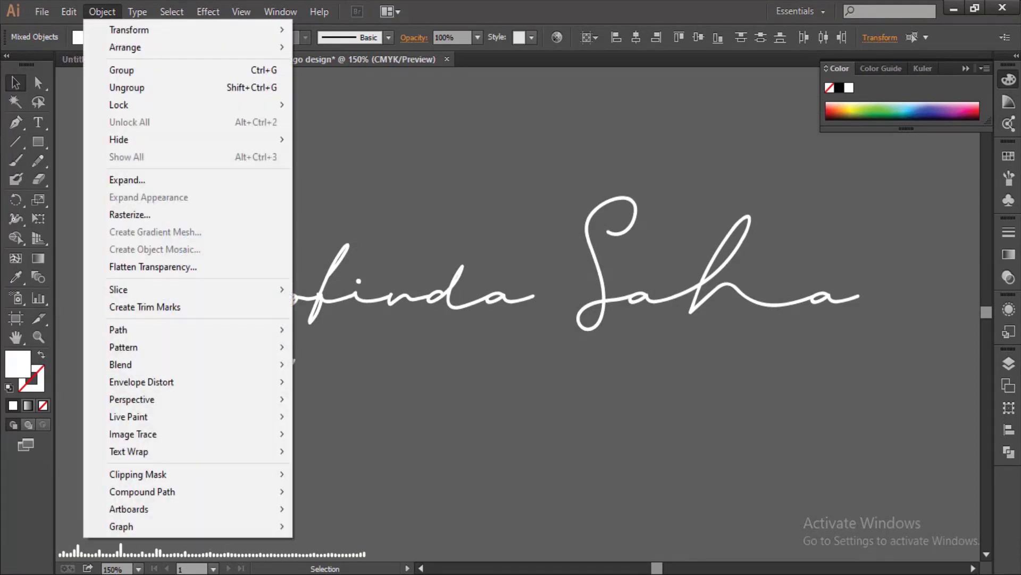
pyautogui.hotkey('ctrl', 'g')
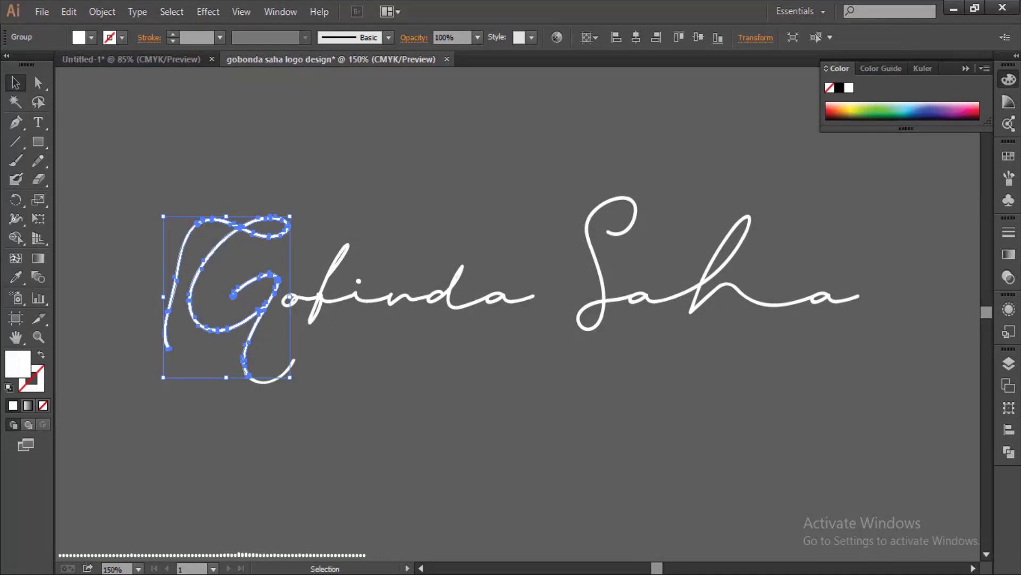
pyautogui.hotkey('ctrl', 'shift', 'a')
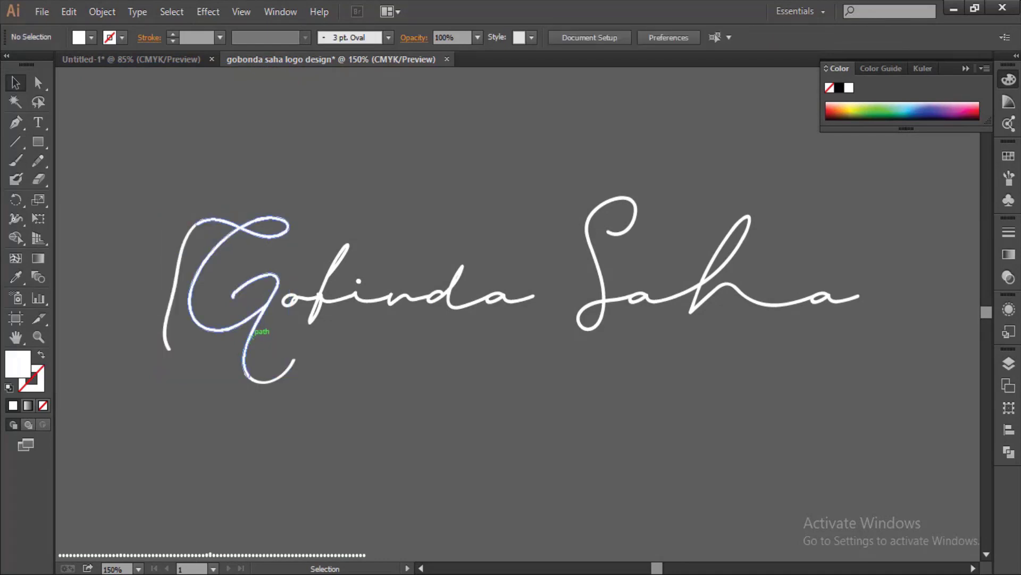
pyautogui.click(258, 335)
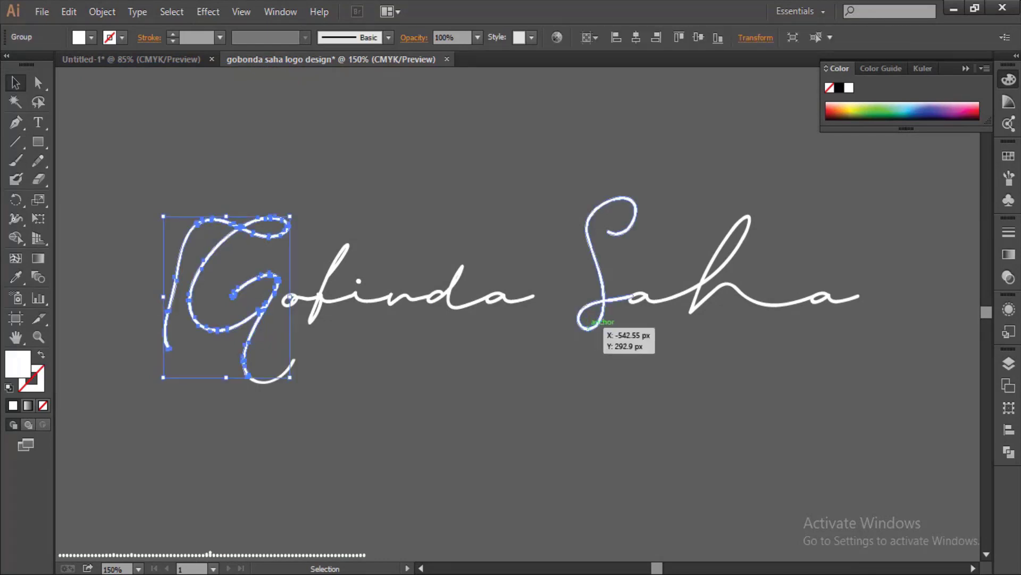
pyautogui.keyDown('shift'); pyautogui.click(590, 321); pyautogui.keyUp('shift')
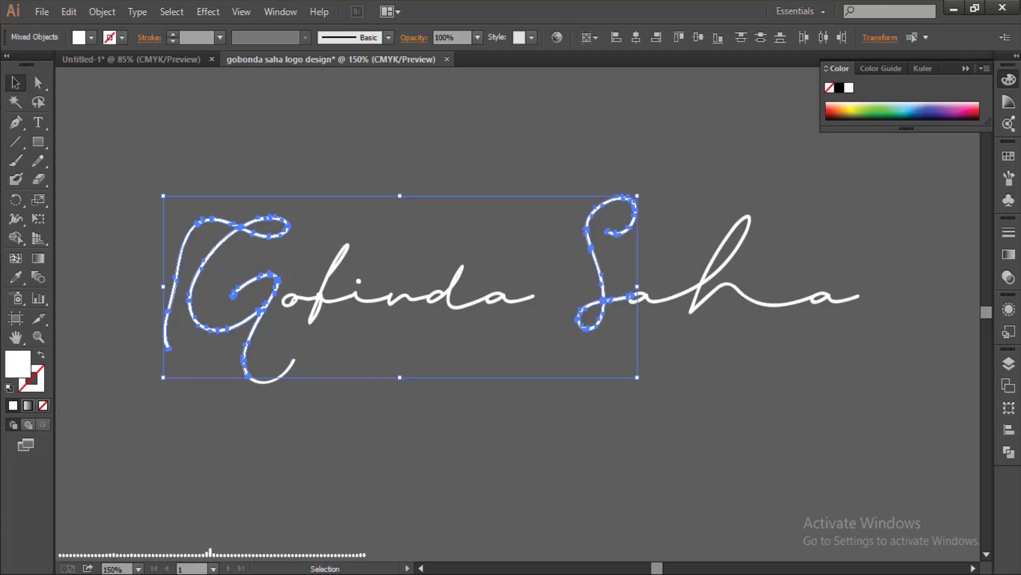
# - Fill the selected G and S with coral red #FF4D4D
pyautogui.doubleClick(18, 364)
pyautogui.click(439, 281)
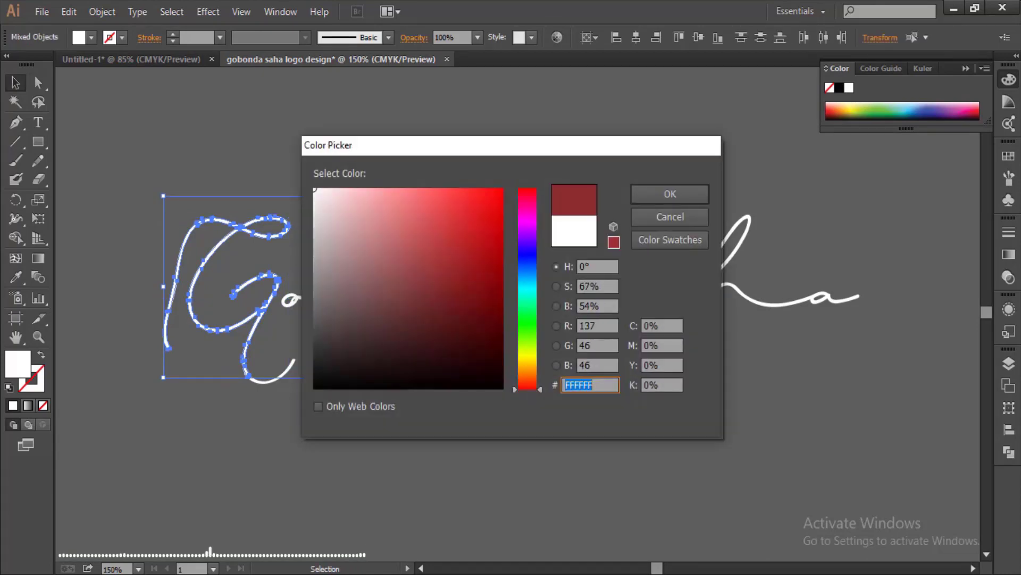
pyautogui.moveTo(440, 281)
pyautogui.mouseDown()
pyautogui.moveTo(477, 234)
pyautogui.moveTo(456, 188)
pyautogui.moveTo(447, 189)
pyautogui.mouseUp()
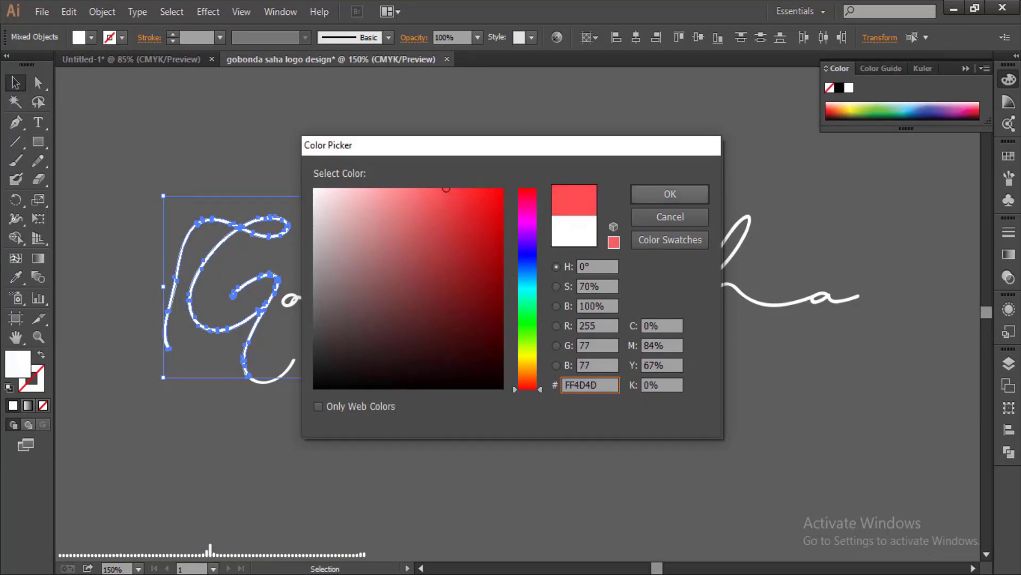
pyautogui.click(670, 193)
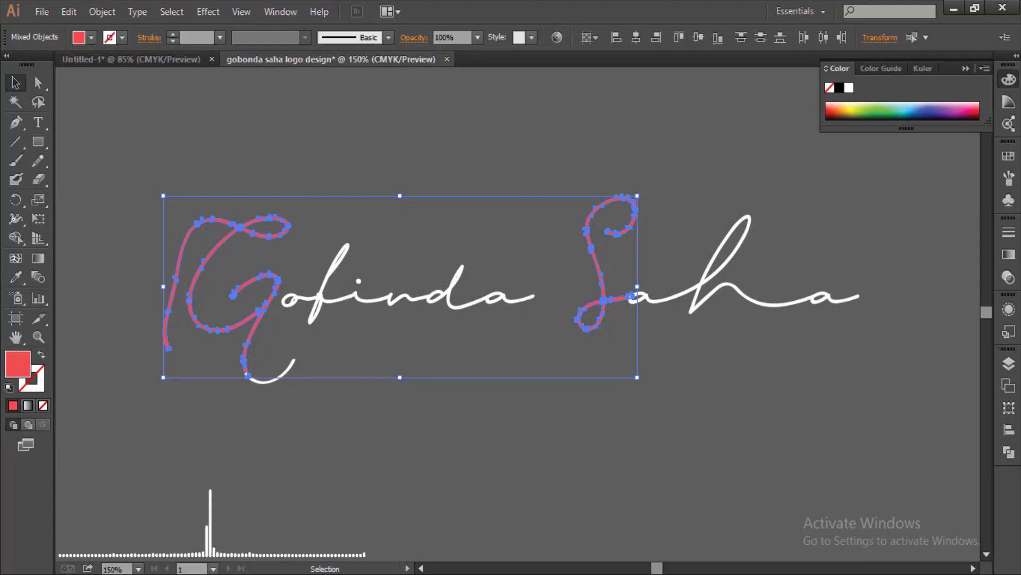
# - Select the G together with the small white tail beneath it
pyautogui.click(258, 373)
pyautogui.click(268, 380)
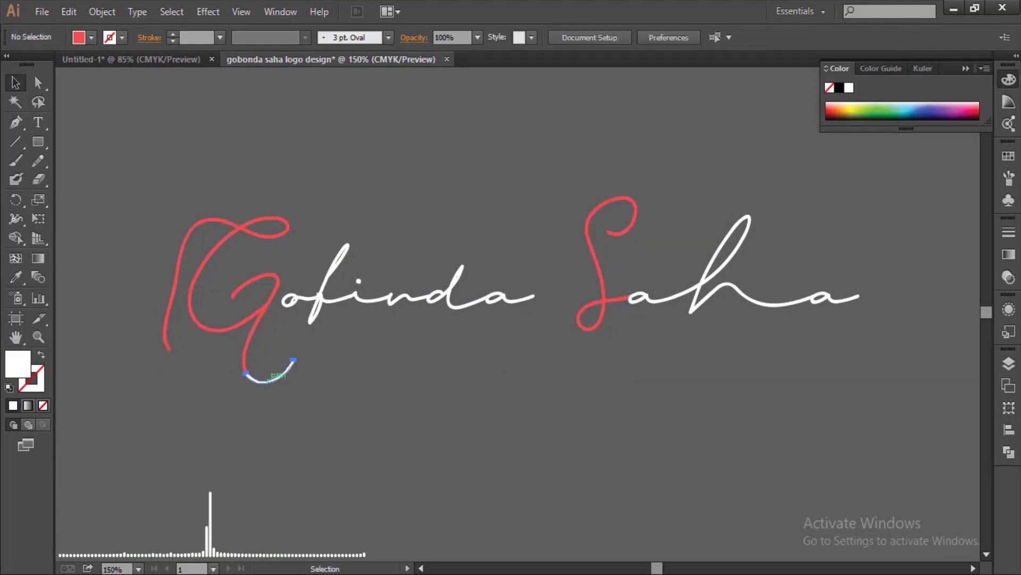
pyautogui.moveTo(114, 263); pyautogui.dragTo(269, 375)
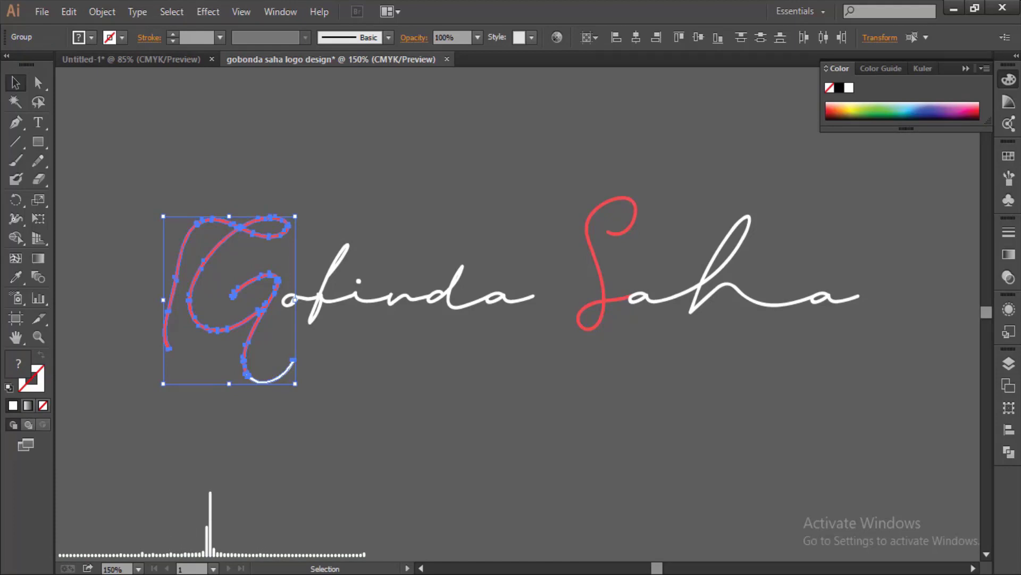
# - Group the G with its tail and select the group
pyautogui.click(102, 11)
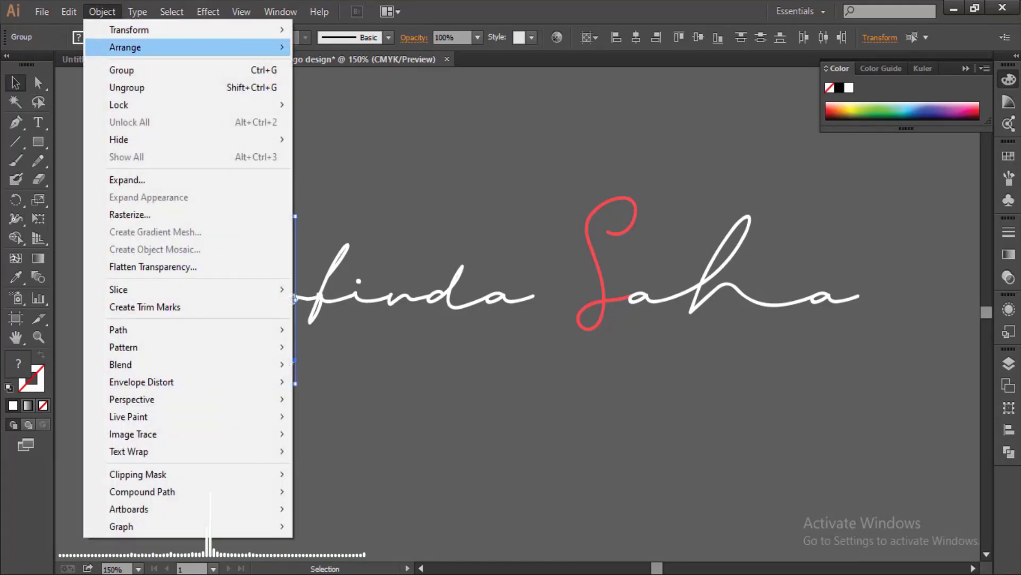
pyautogui.click(133, 70)
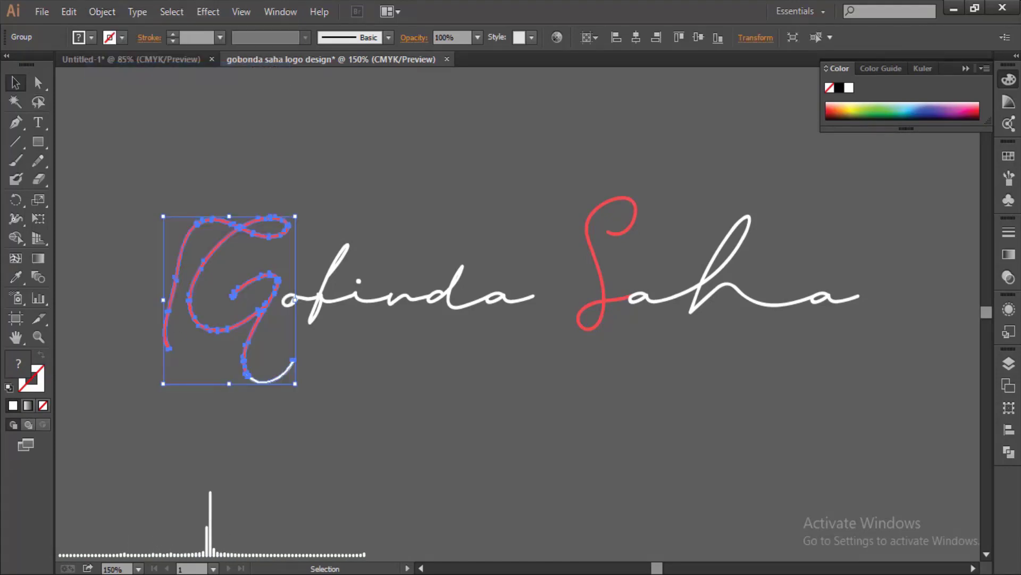
pyautogui.hotkey('ctrl', 'shift', 'a')
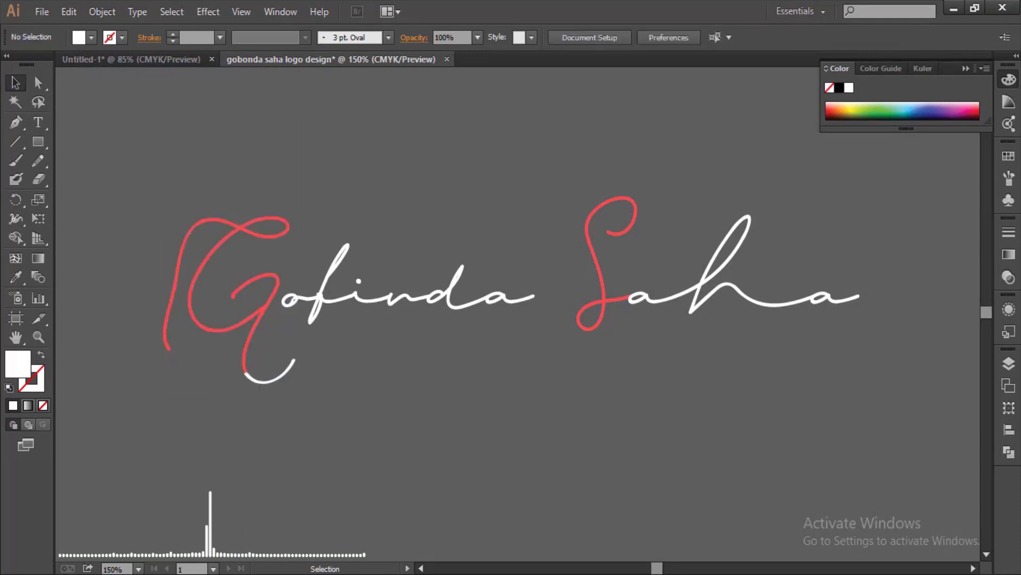
pyautogui.click(217, 327)
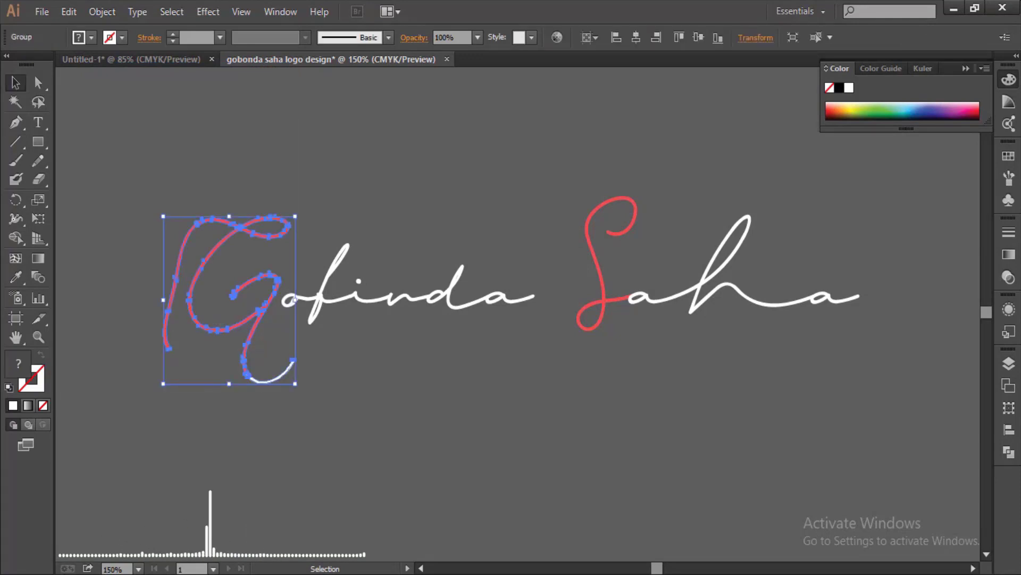
# - Sample the S's red onto the G group with the Eyedropper, then select G and S
pyautogui.press('i')
pyautogui.click(588, 330)
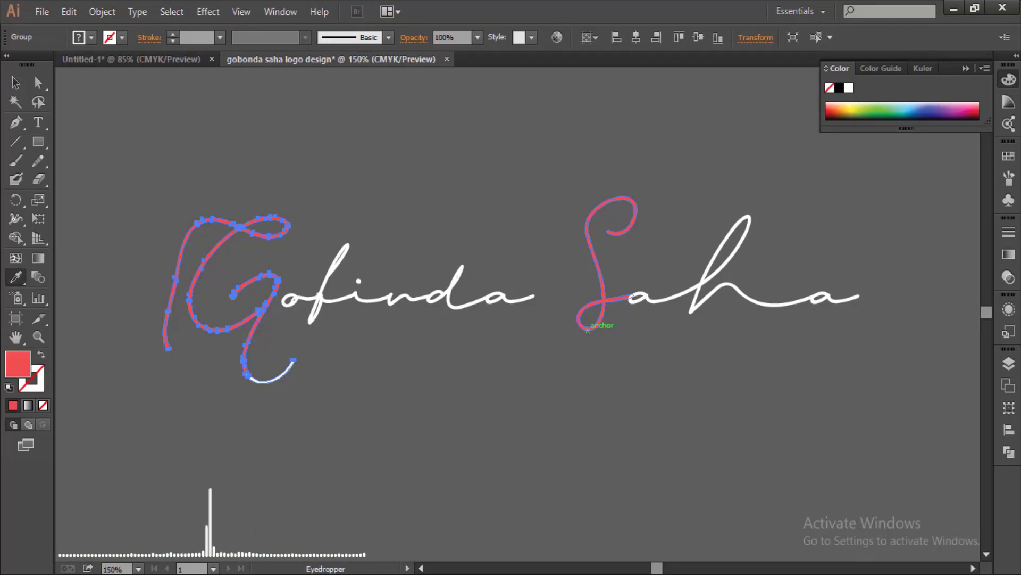
pyautogui.press('v')
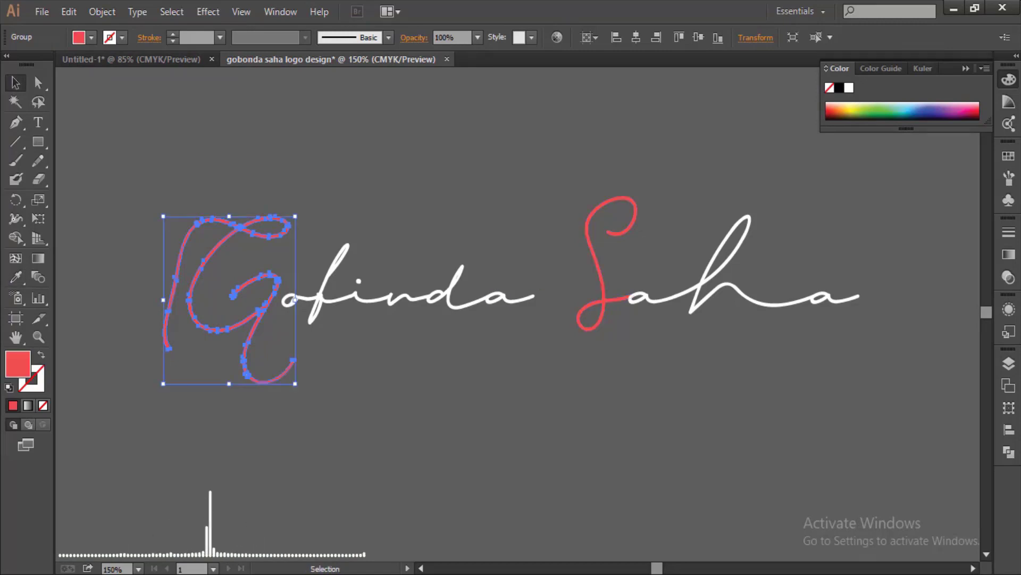
pyautogui.hotkey('ctrl', 'shift', 'a')
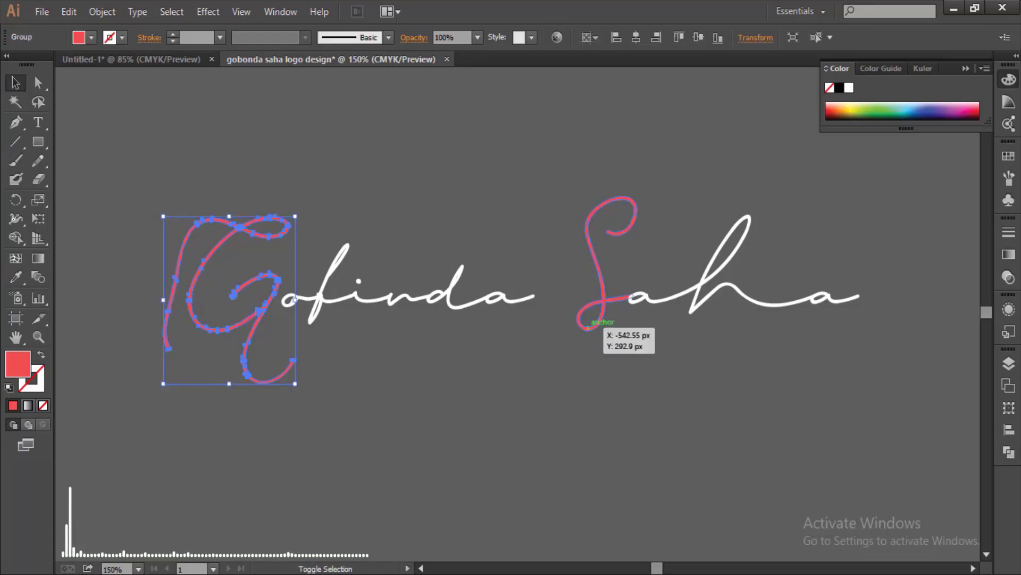
pyautogui.keyDown('shift'); pyautogui.click(588, 326); pyautogui.keyUp('shift')
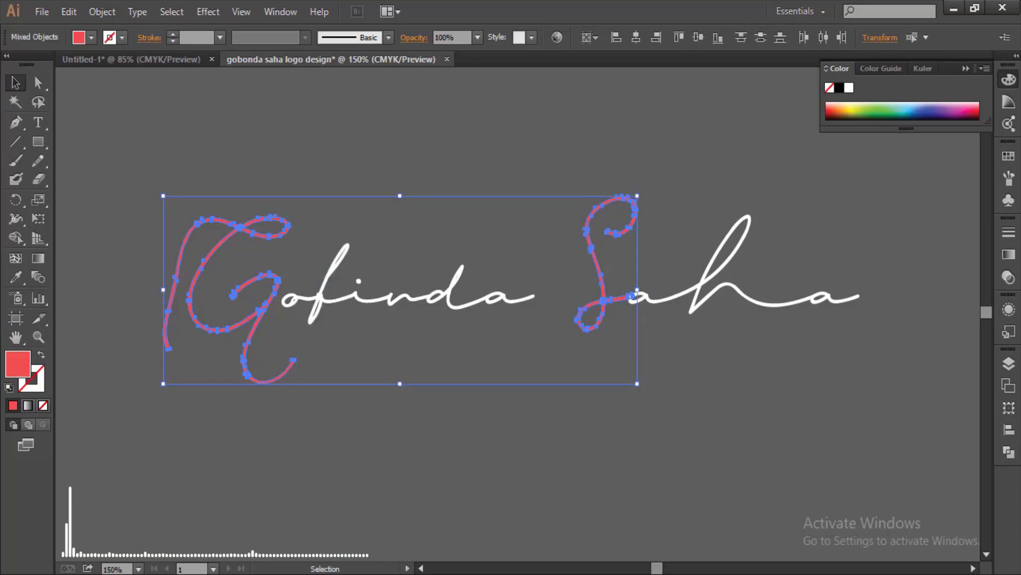
# - Recolour the selected G and S fill to hex F94B68
pyautogui.doubleClick(18, 364)
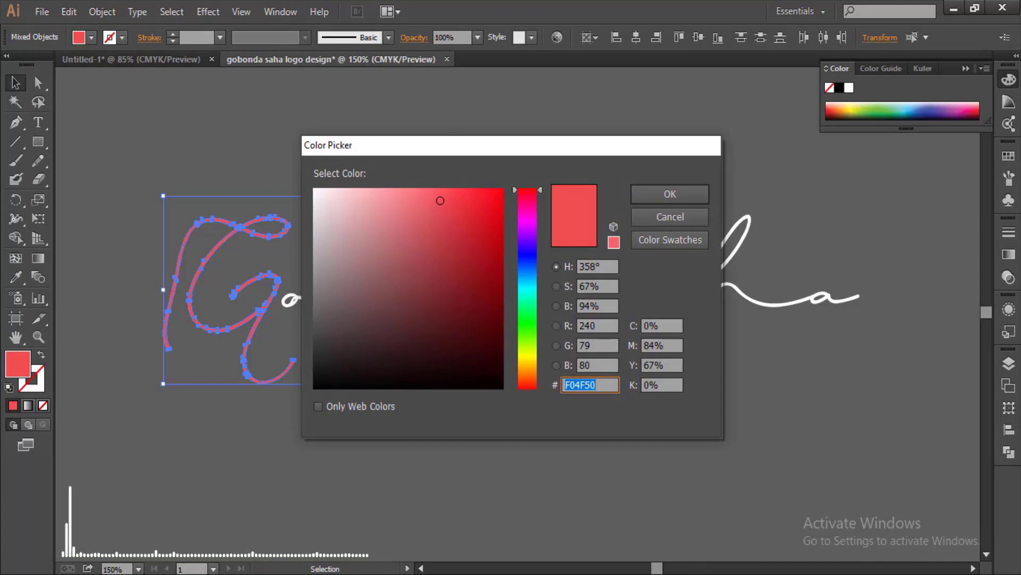
pyautogui.write('E24B53')
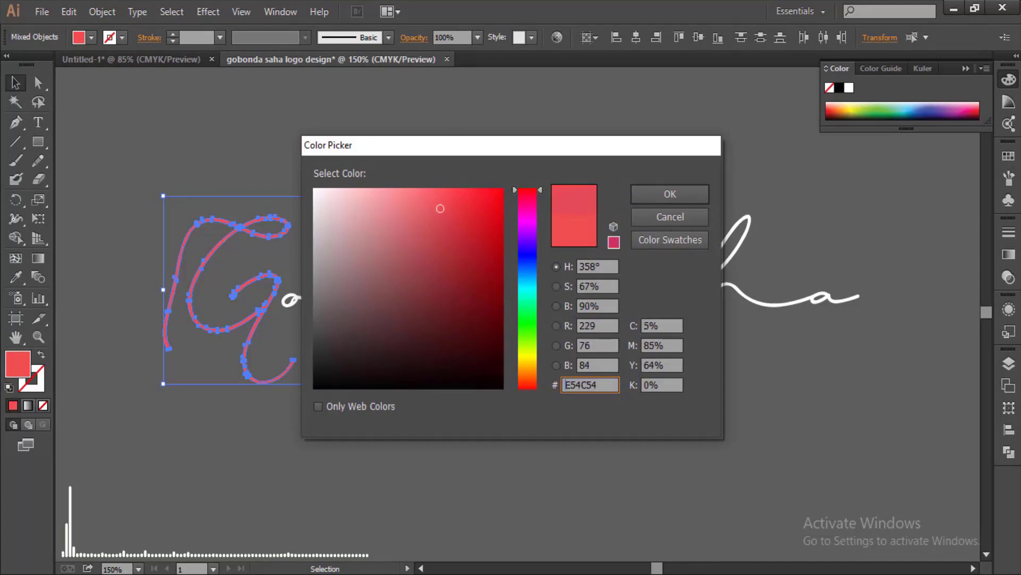
pyautogui.press('BackSpace')
pyautogui.press('BackSpace')
pyautogui.write('65')
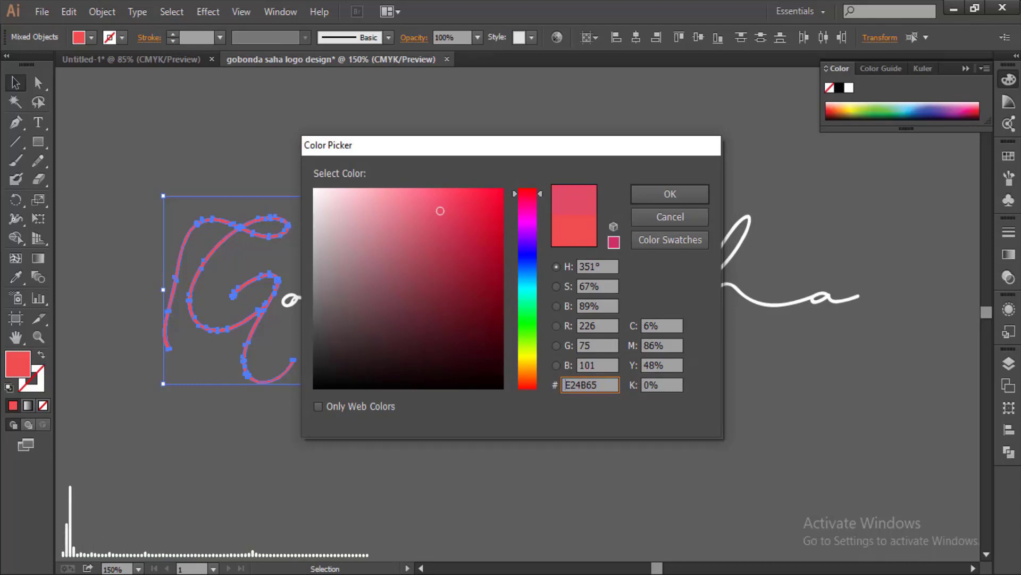
pyautogui.press('BackSpace')
pyautogui.press('BackSpace')
pyautogui.press('BackSpace')
pyautogui.press('BackSpace')
pyautogui.press('BackSpace')
pyautogui.press('BackSpace')
pyautogui.write('F94B68')
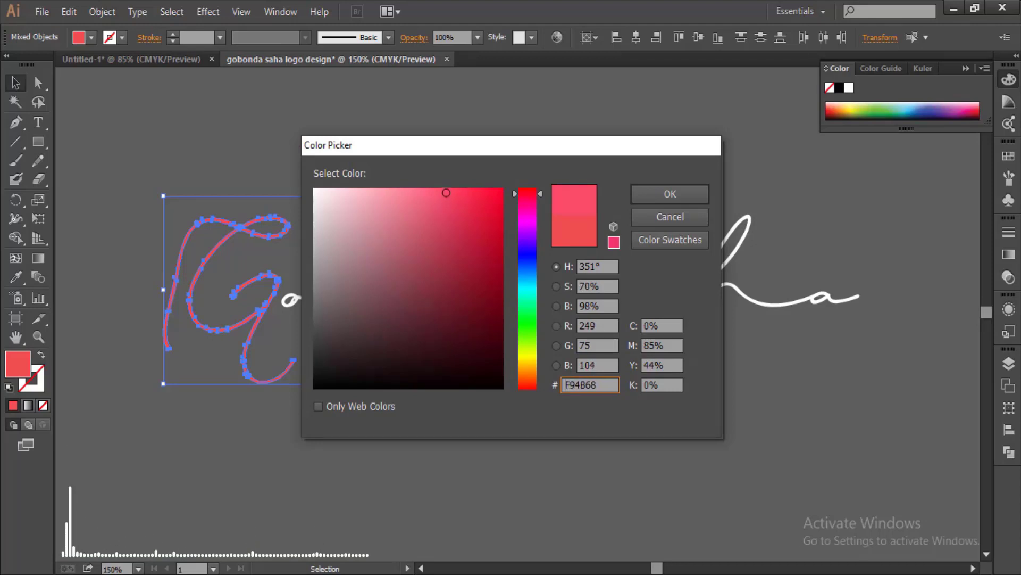
pyautogui.press('Return')
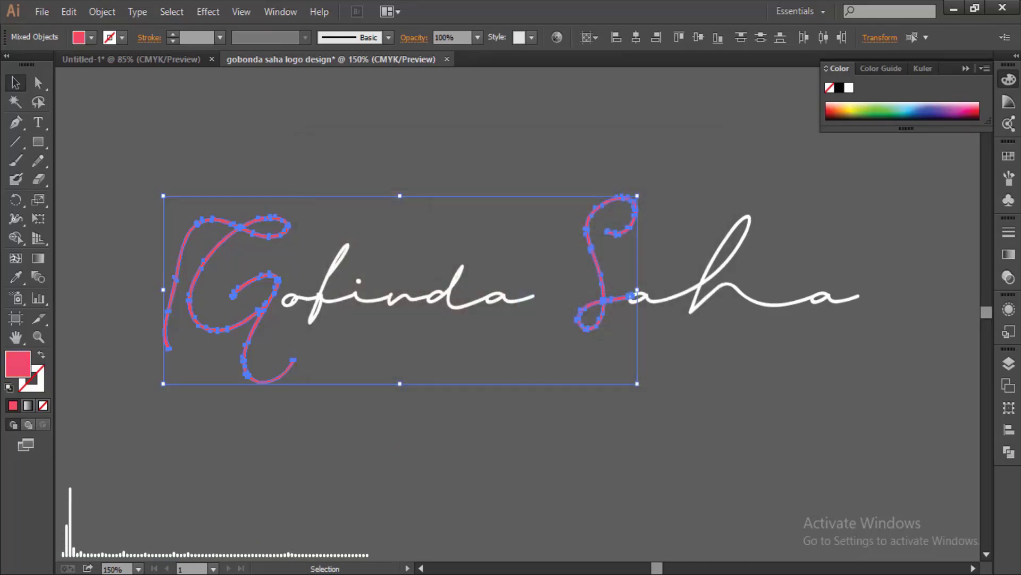
# - Deselect the letters and zoom out, then back in to 150%
pyautogui.hotkey('ctrl', 'shift', 'a')
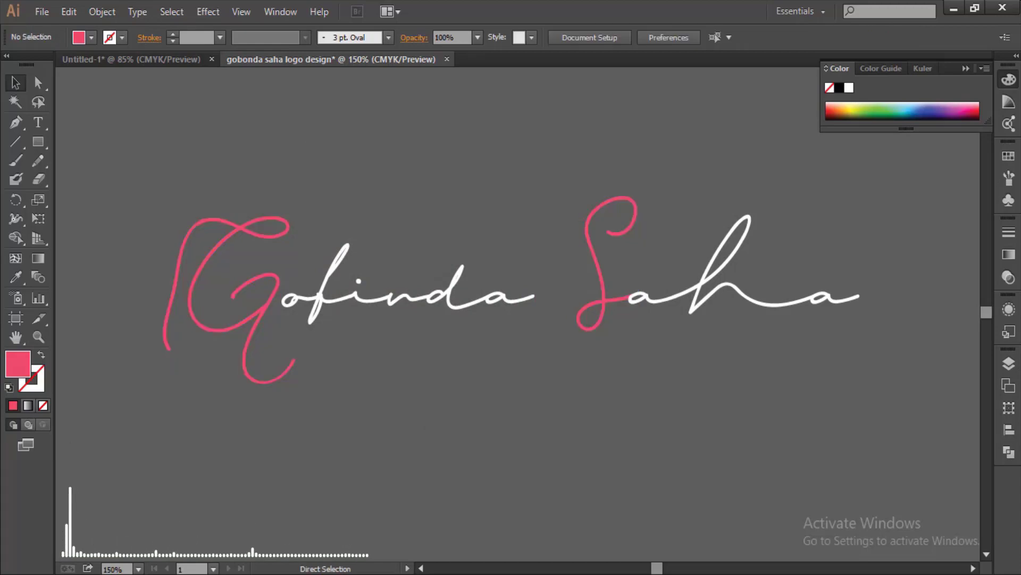
pyautogui.hotkey('ctrl', '-')
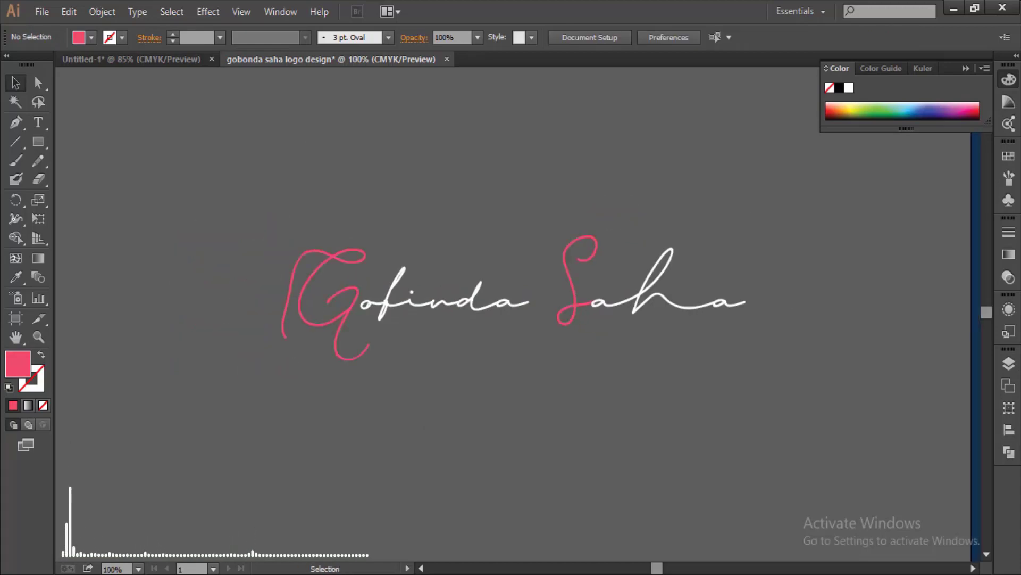
pyautogui.hotkey('ctrl', '+')
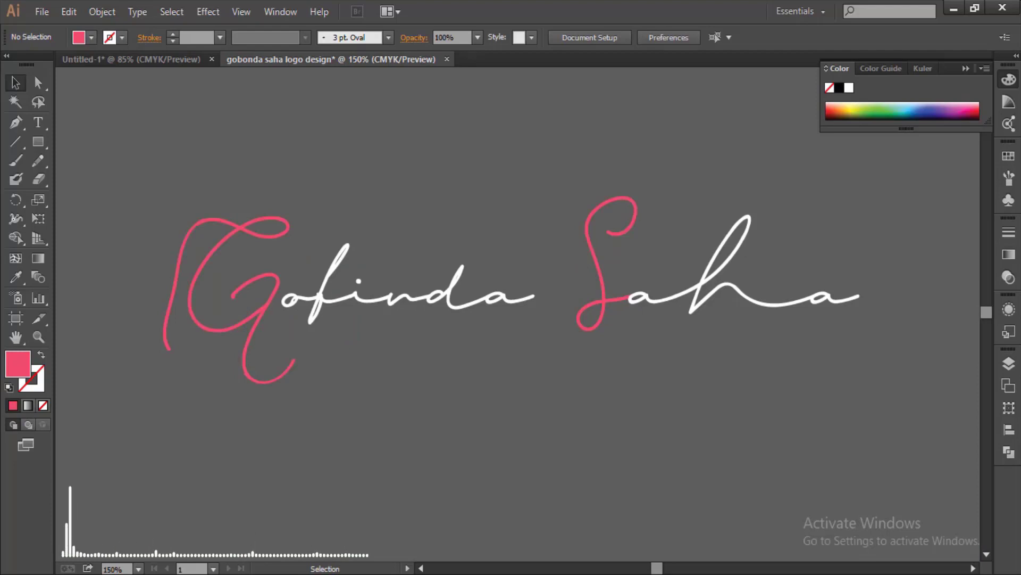
# - Type PHOTOGRAPHY at 21 pt on a new line below the name
pyautogui.press('t')
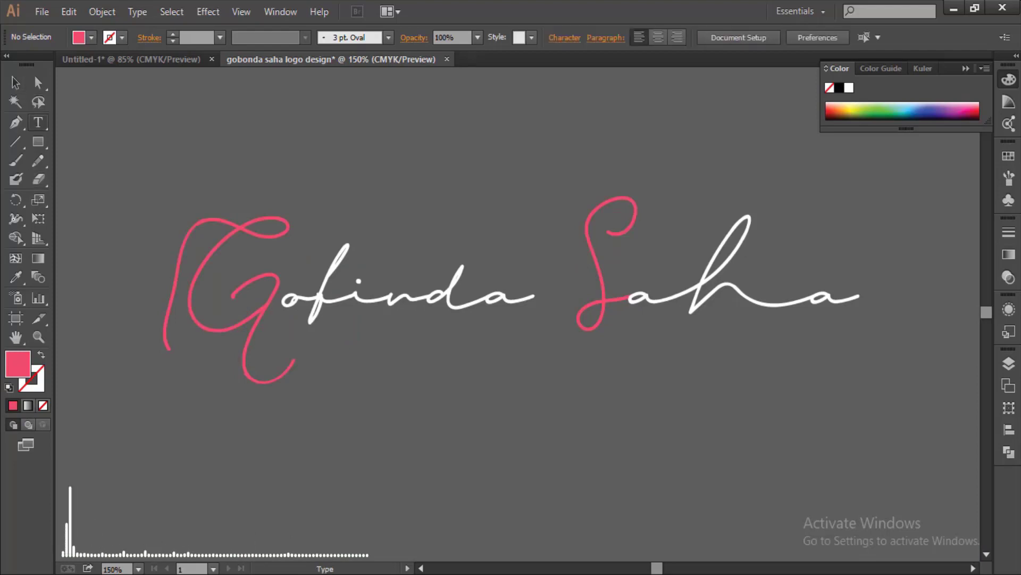
pyautogui.click(328, 334)
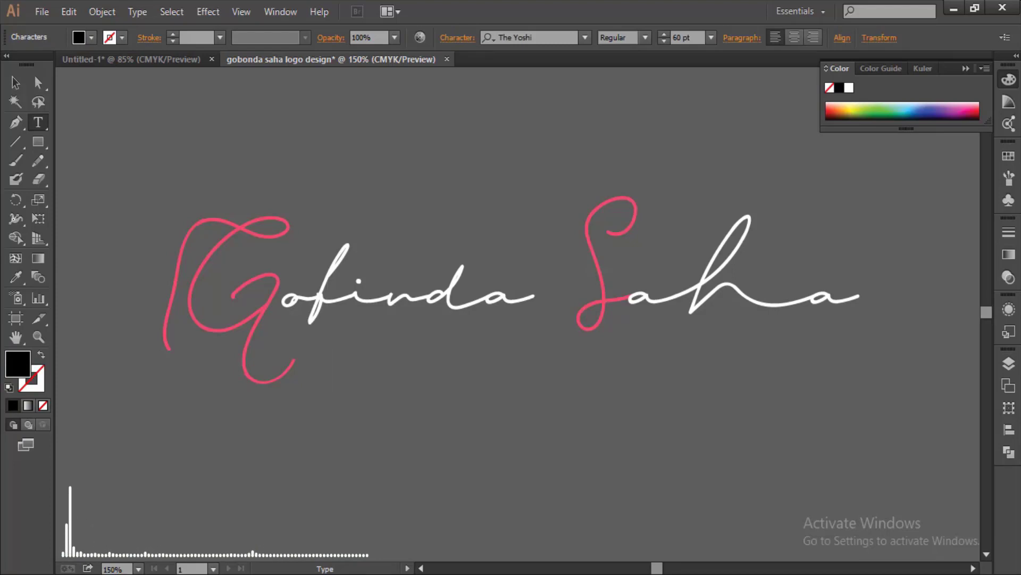
pyautogui.click(711, 38)
pyautogui.click(729, 232)
pyautogui.write('PHOTOGRAPHY')
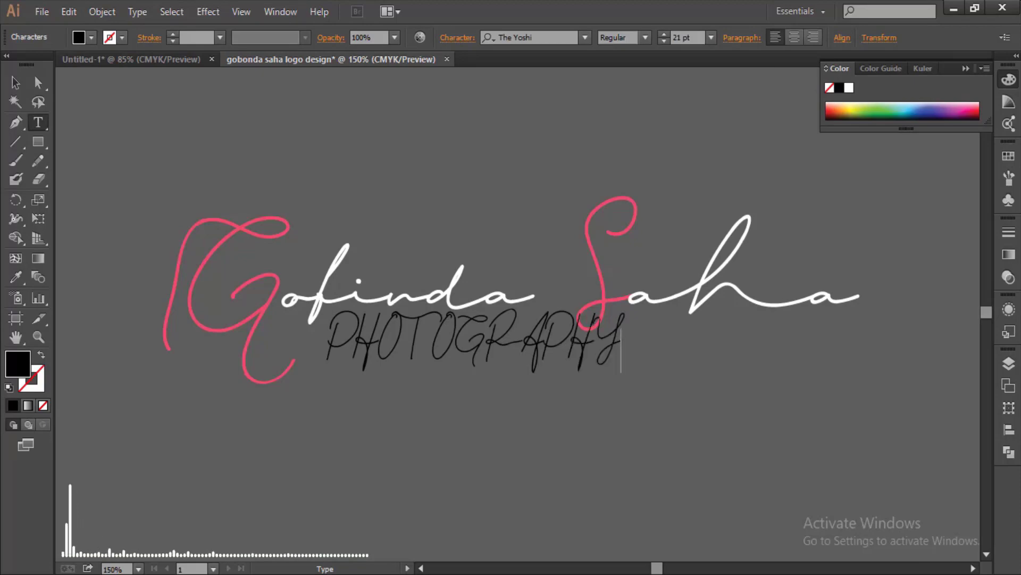
pyautogui.press('Escape')
# - Set the tagline font to Roboto Thin and move it right beneath the name
pyautogui.click(585, 38)
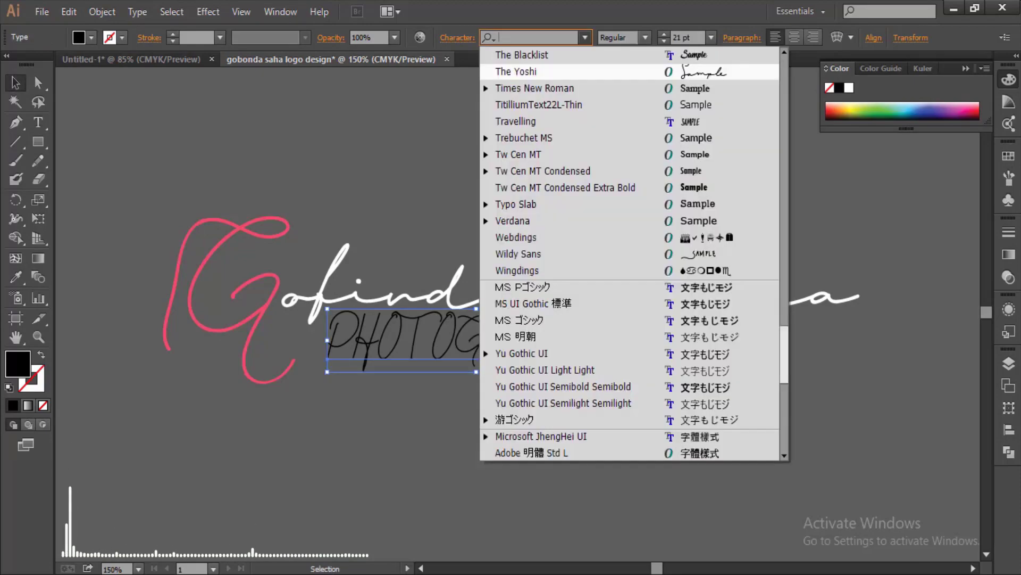
pyautogui.scroll(10, 631, 253)
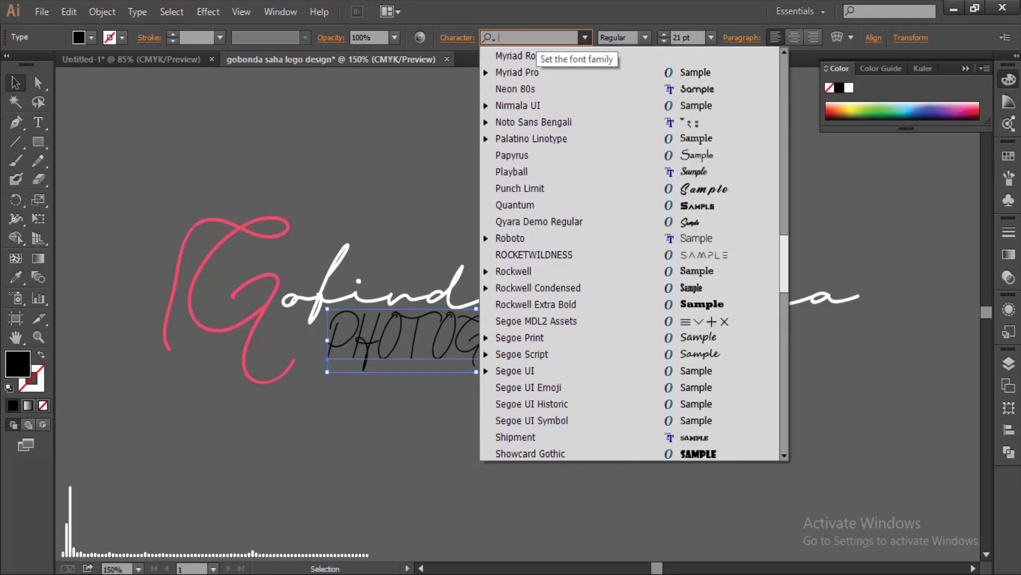
pyautogui.write('r')
pyautogui.press('Return')
pyautogui.press('Tab')
pyautogui.write('T')
pyautogui.press('Return')
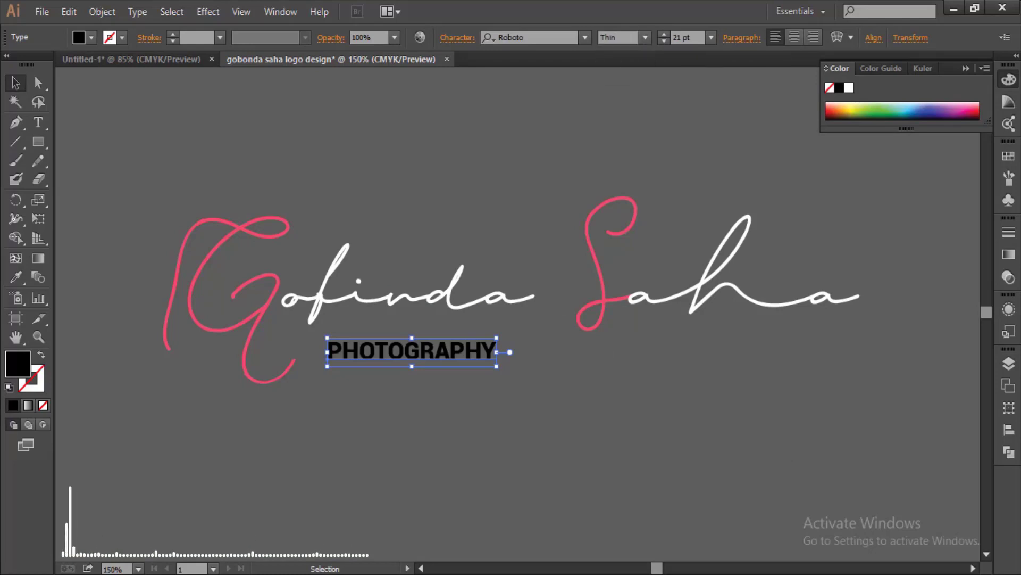
pyautogui.moveTo(410, 351); pyautogui.dragTo(553, 358)
pyautogui.click(458, 37)
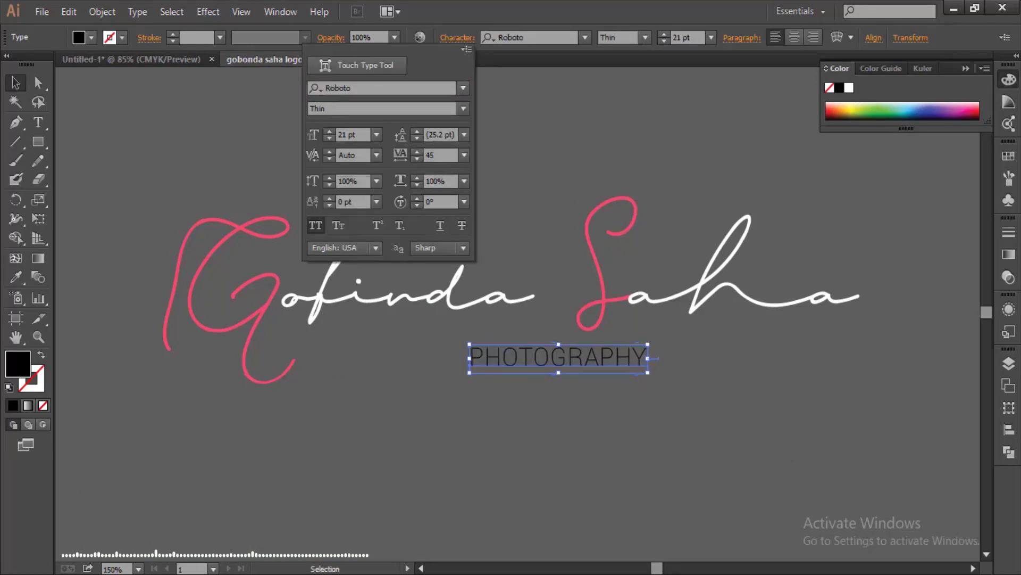
# - Widen the tagline tracking to 600 and move it left under the name
pyautogui.click(465, 155)
pyautogui.click(479, 374)
pyautogui.doubleClick(436, 155)
pyautogui.write('600')
pyautogui.press('Return')
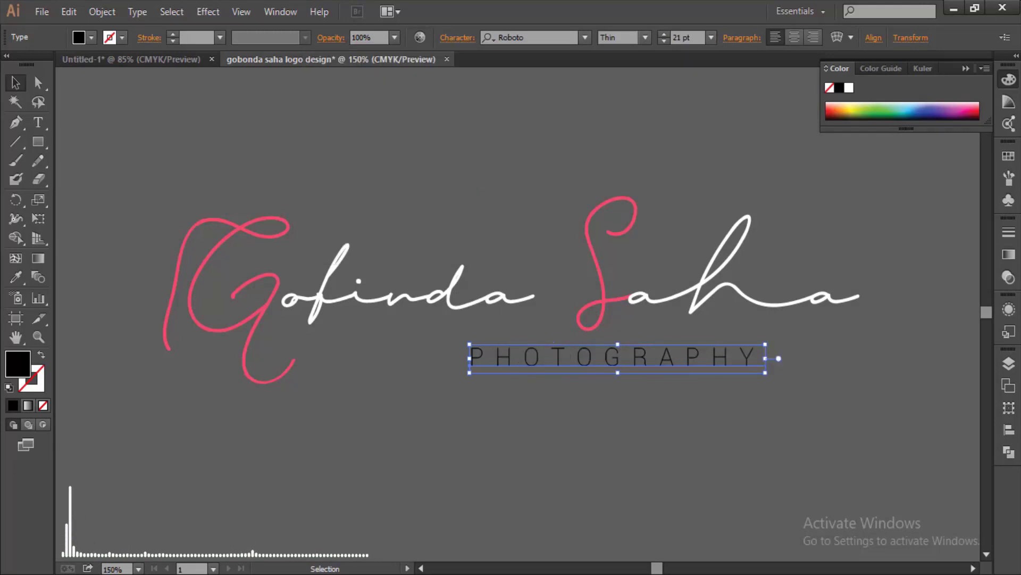
pyautogui.moveTo(587, 362); pyautogui.dragTo(377, 351)
# - Raise tracking to 700, scale the tagline to 26.29 pt, and shift it beneath the G
pyautogui.click(458, 38)
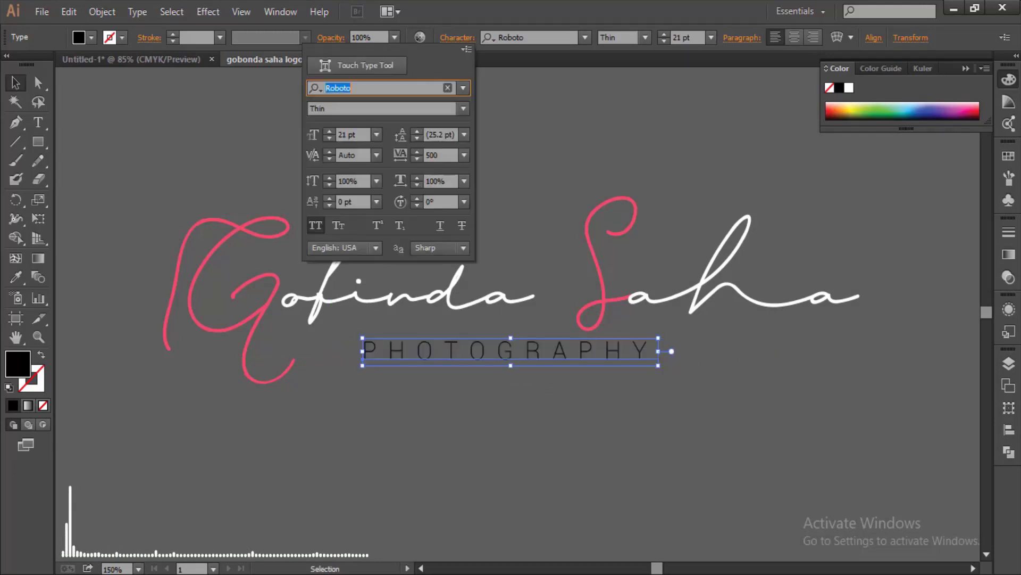
pyautogui.click(433, 155)
pyautogui.write('700')
pyautogui.press('Return')
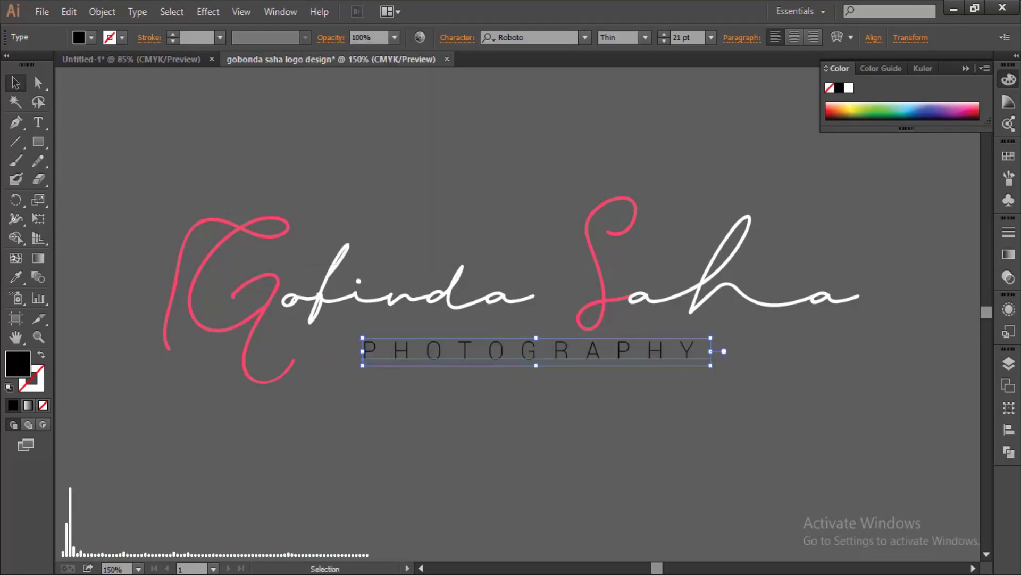
pyautogui.moveTo(711, 366); pyautogui.dragTo(798, 372)
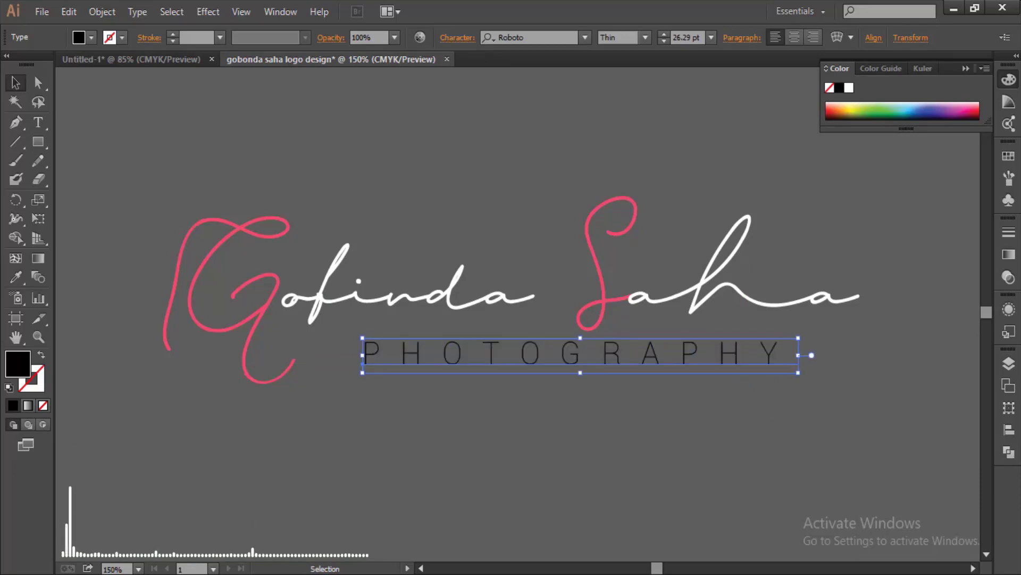
pyautogui.moveTo(580, 354); pyautogui.dragTo(529, 355)
# - Increase the tagline tracking to 1000
pyautogui.click(457, 37)
pyautogui.click(434, 155)
pyautogui.write('1000')
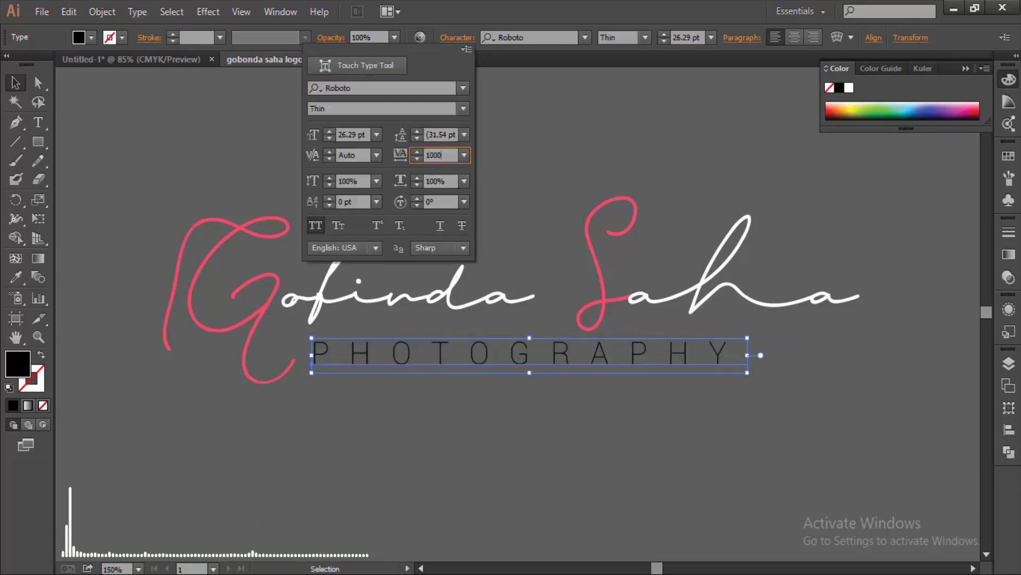
pyautogui.press('Return')
pyautogui.click(517, 404)
pyautogui.moveTo(517, 354); pyautogui.dragTo(517, 354)
# - Nudge the tracking up to 1160, deselect, and turn on the rulers
pyautogui.click(458, 37)
pyautogui.scroll(10, 441, 155)
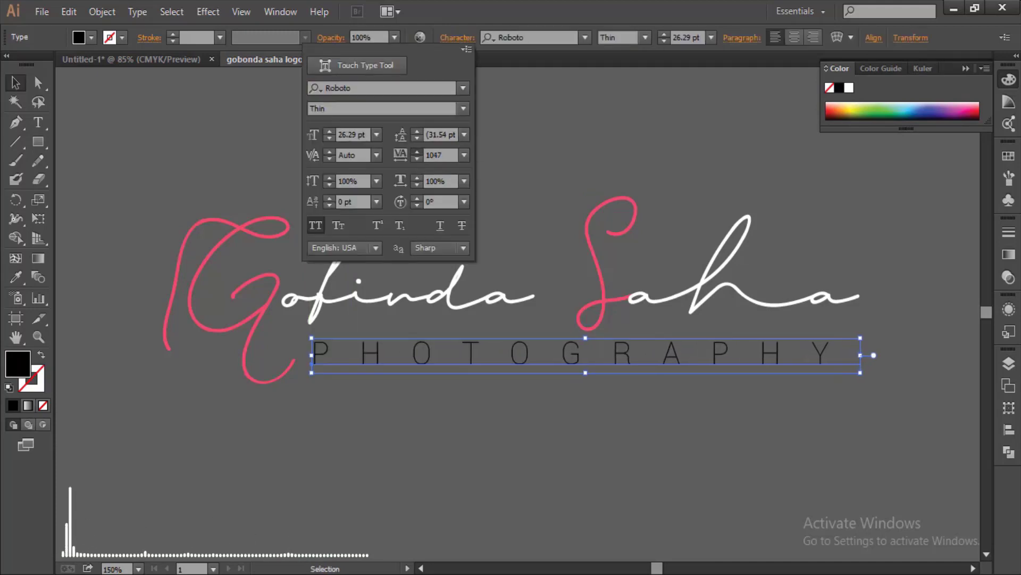
pyautogui.scroll(20, 442, 154)
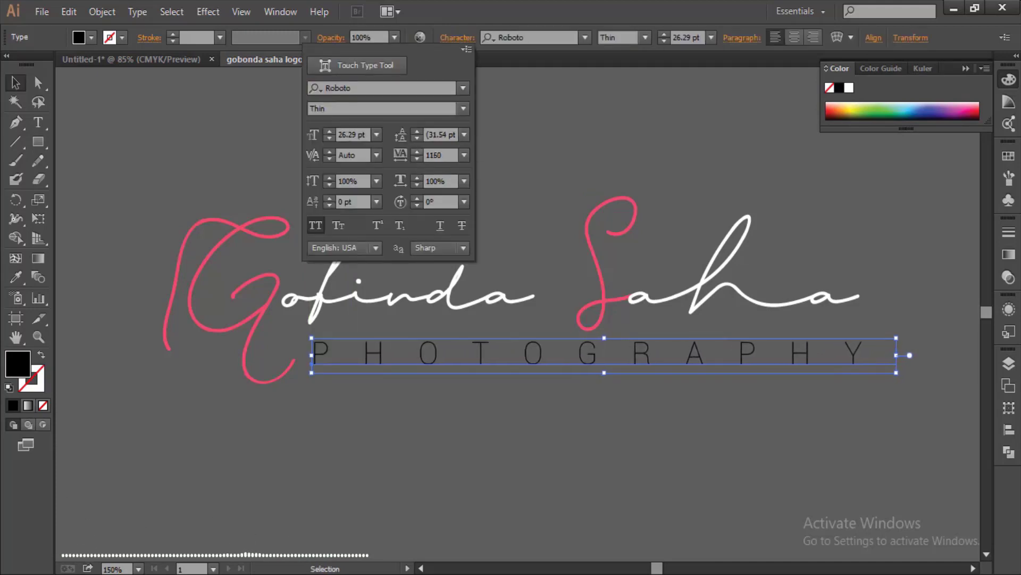
pyautogui.press('Return')
pyautogui.hotkey('ctrl', 'shift', 'a')
pyautogui.hotkey('ctrl', 'r')
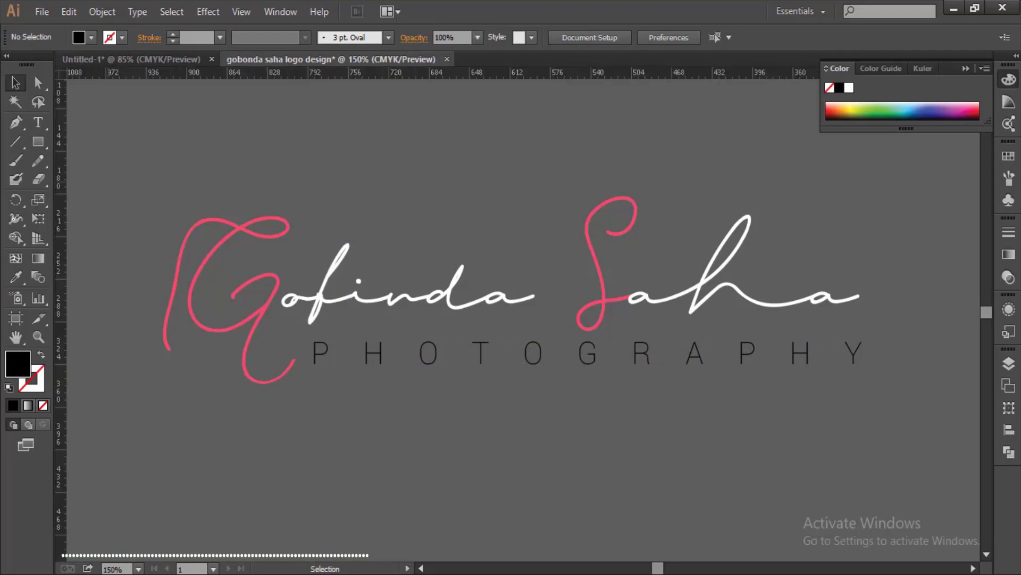
# - Place a vertical guide at the right end of the name
pyautogui.moveTo(60, 297); pyautogui.dragTo(710, 298)
pyautogui.moveTo(849, 298); pyautogui.dragTo(859, 298)
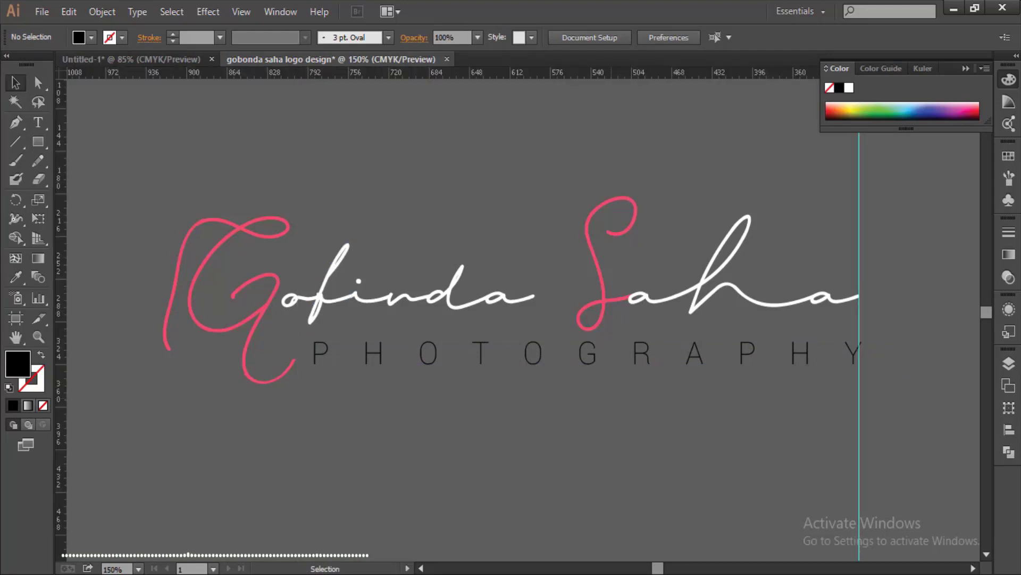
pyautogui.click(532, 354)
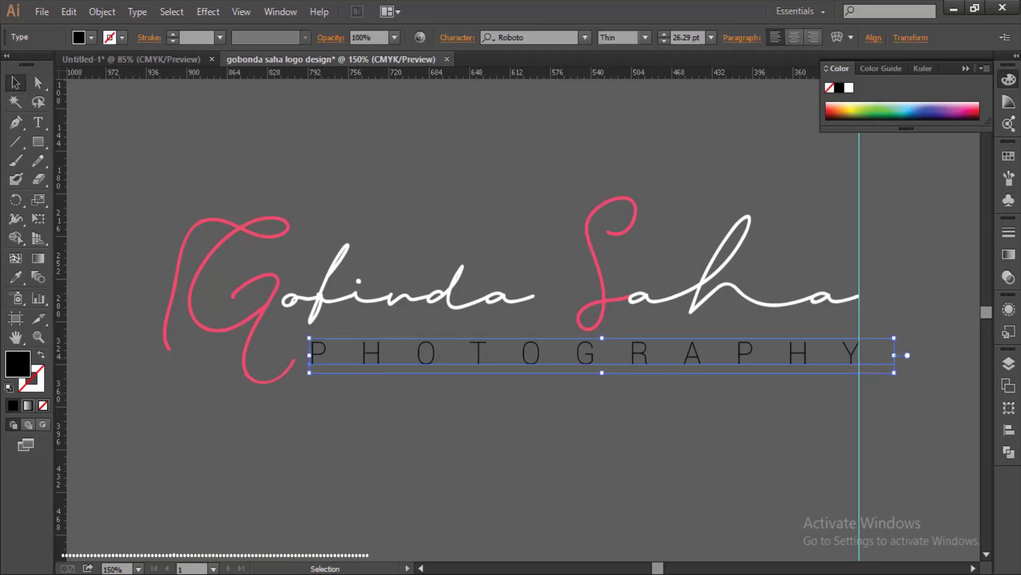
pyautogui.hotkey('ctrl', 'shift', 'a')
# - Add a horizontal guide and nudge the tagline up to align with it
pyautogui.moveTo(426, 73); pyautogui.dragTo(426, 359)
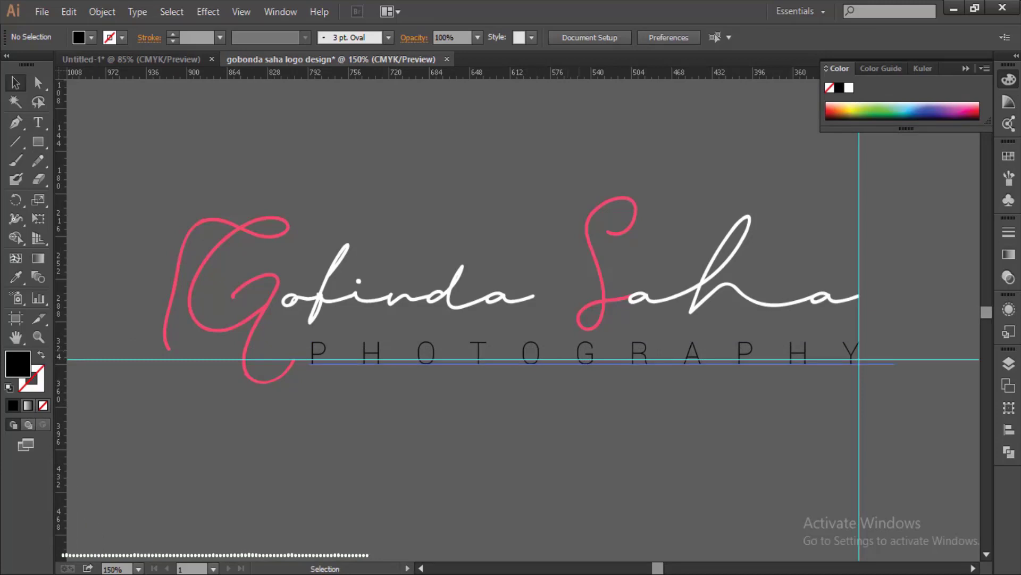
pyautogui.click(425, 354)
pyautogui.press('Up')
pyautogui.press('Up')
pyautogui.press('Up')
pyautogui.press('Up')
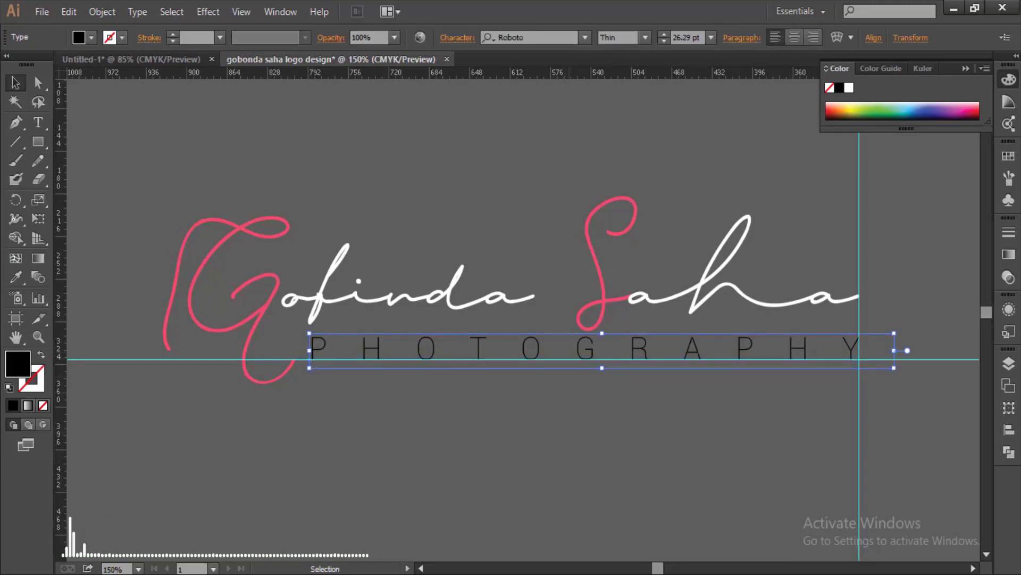
pyautogui.hotkey('ctrl', 'shift', 'a')
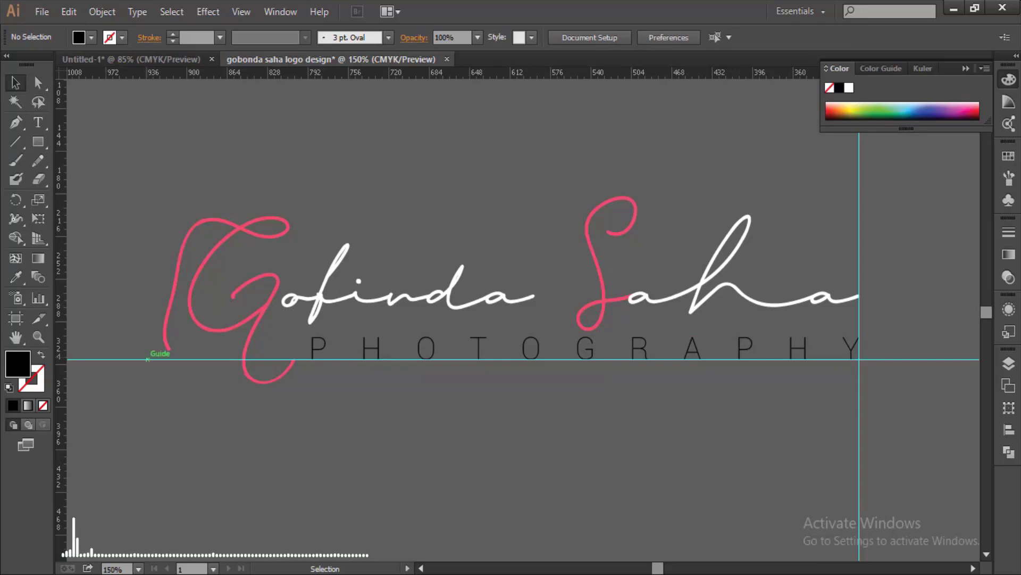
# - Hide the guides and check the lettering by selecting and deselecting it
pyautogui.rightClick(150, 359)
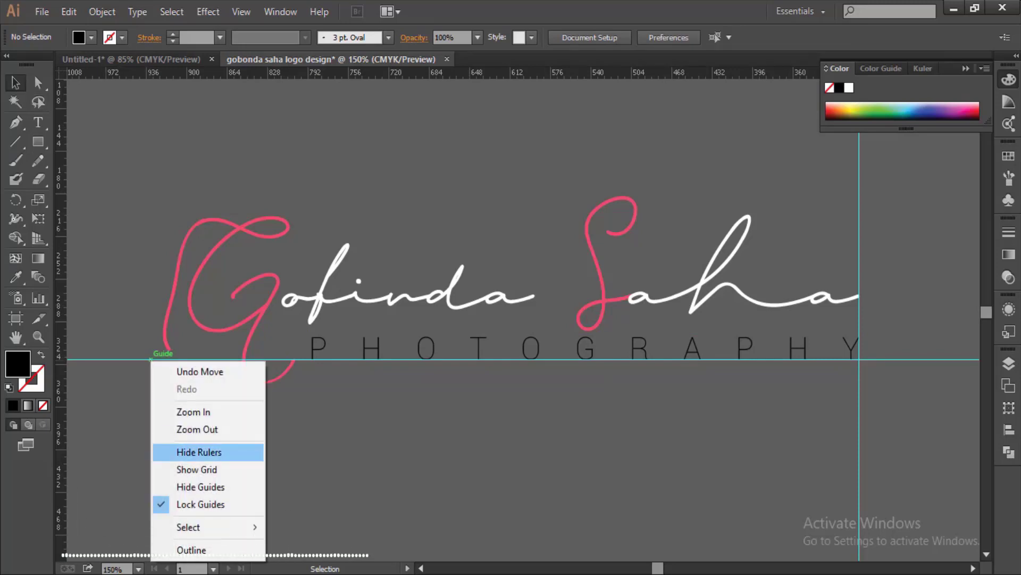
pyautogui.click(200, 486)
pyautogui.moveTo(99, 188); pyautogui.dragTo(453, 311)
pyautogui.hotkey('ctrl', 'shift', 'a')
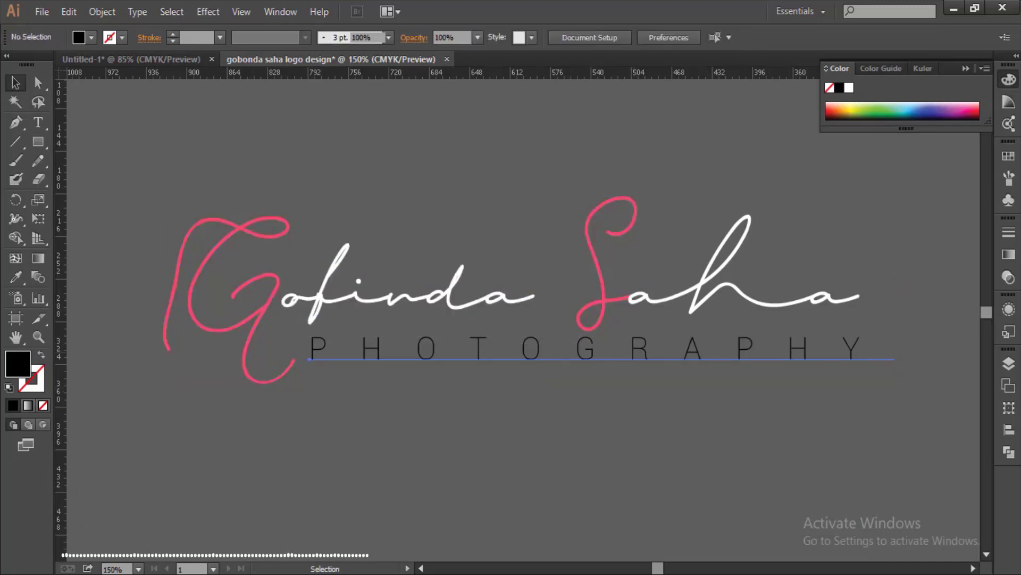
# - Make the PHOTOGRAPHY tagline fill white
pyautogui.click(601, 351)
pyautogui.click(92, 37)
pyautogui.click(31, 62)
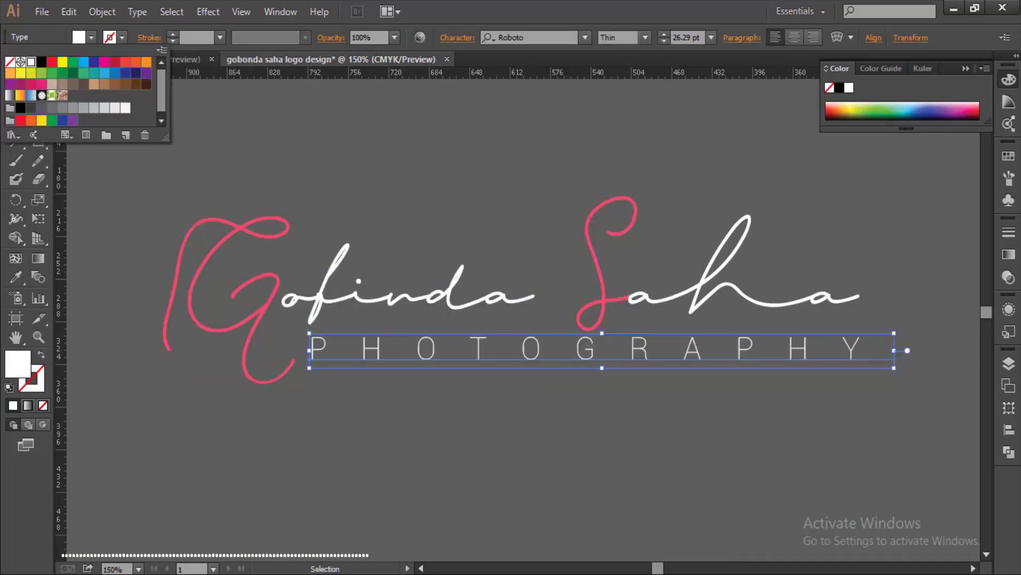
pyautogui.press('Escape')
# - Group all the logo artwork into one object
pyautogui.hotkey('ctrl', 'a')
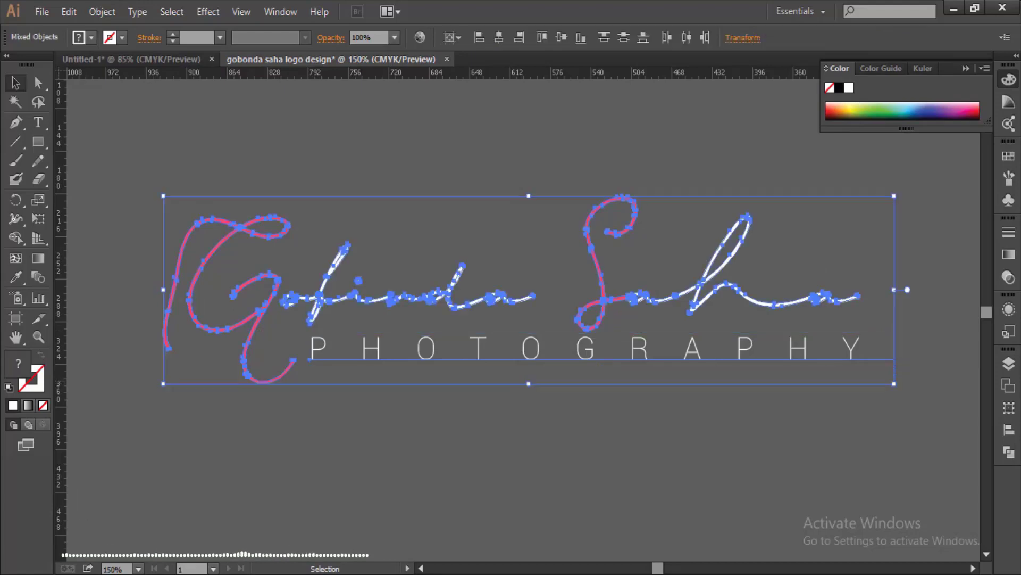
pyautogui.click(102, 12)
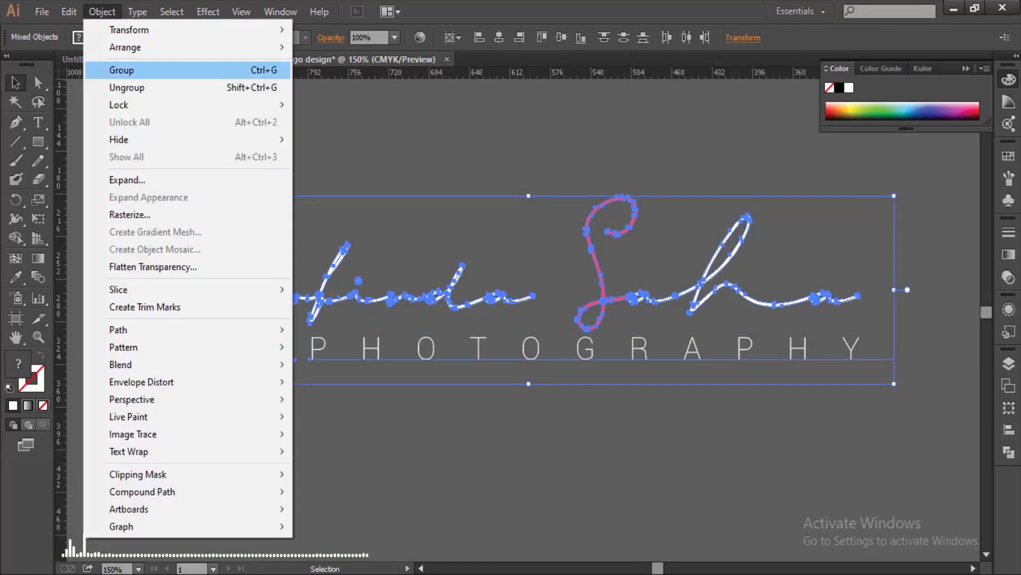
pyautogui.click(143, 68)
pyautogui.hotkey('ctrl', 'shift', 'a')
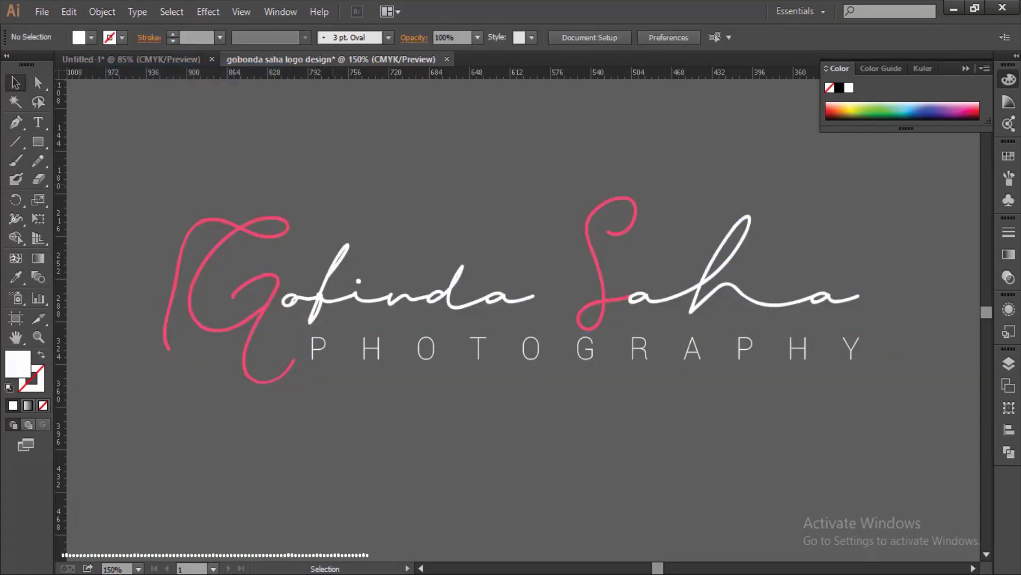
# - Centre the logo horizontally and vertically on the navy rectangle, then fit it in view
pyautogui.hotkey('ctrl', '-')
pyautogui.hotkey('ctrl', '-')
pyautogui.hotkey('ctrl', '-')
pyautogui.hotkey('ctrl', '-')
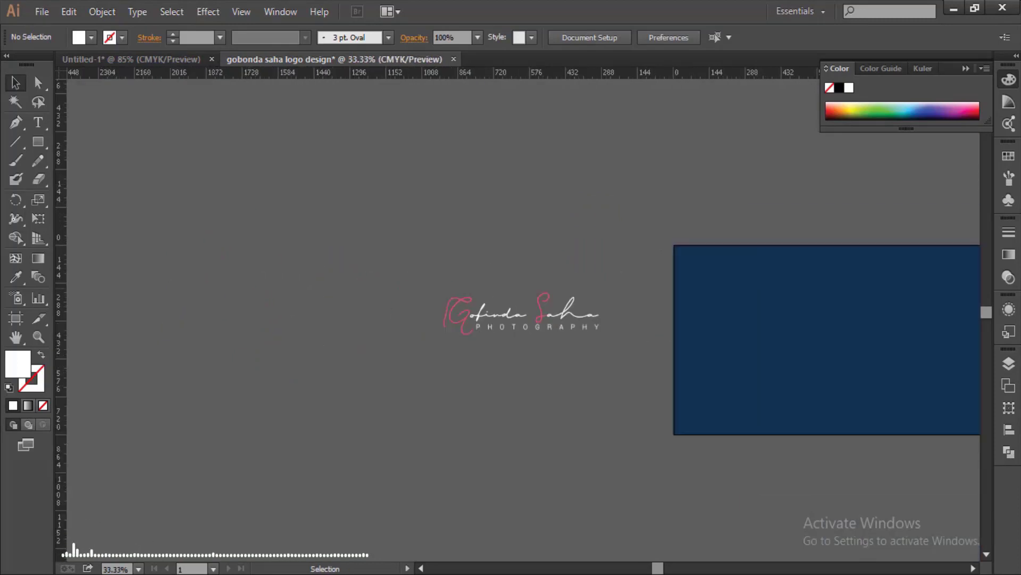
pyautogui.hotkey('ctrl', 'a')
pyautogui.click(499, 37)
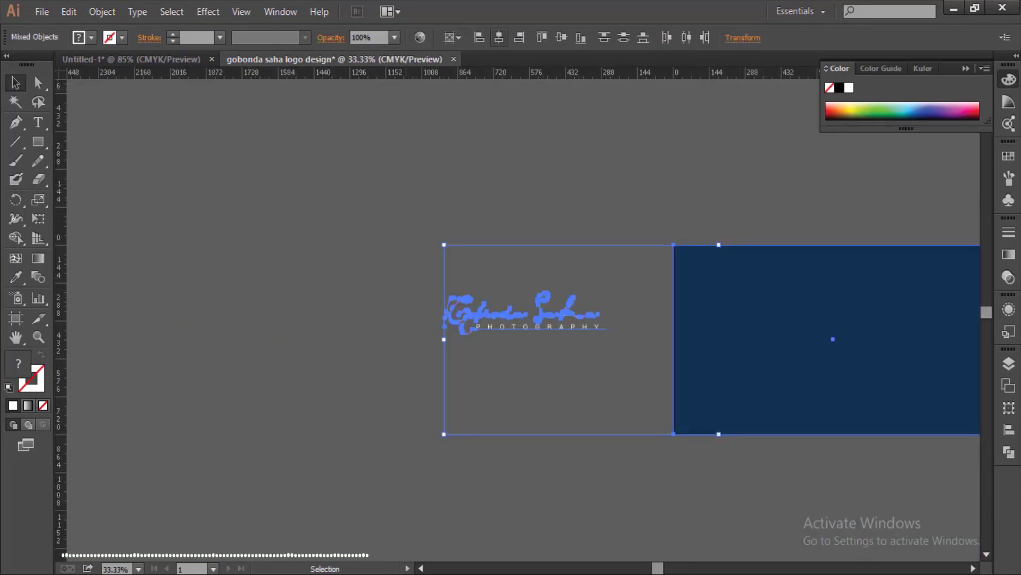
pyautogui.click(561, 38)
pyautogui.hotkey('ctrl', 'shift', 'a')
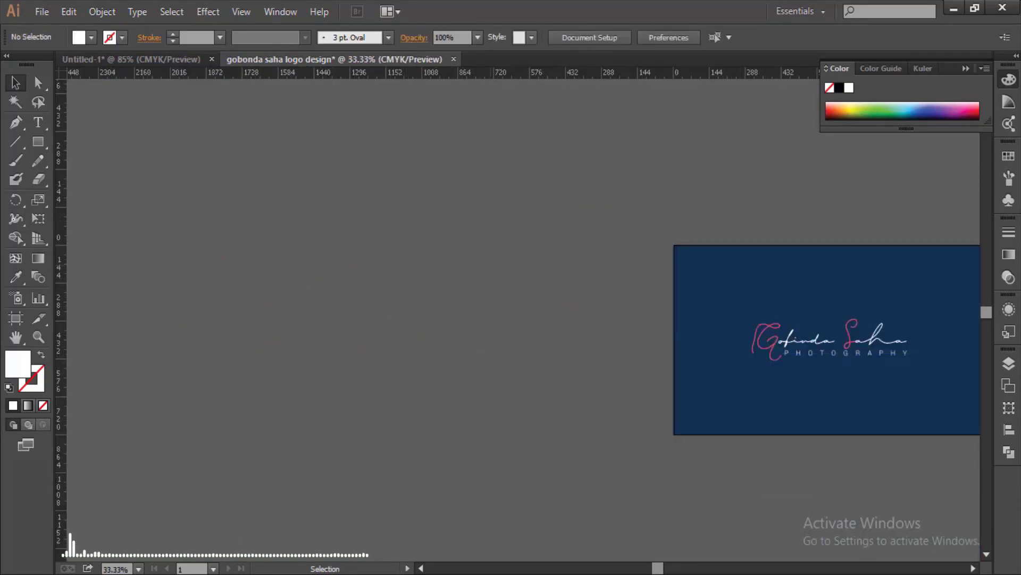
pyautogui.hotkey('ctrl', '0')
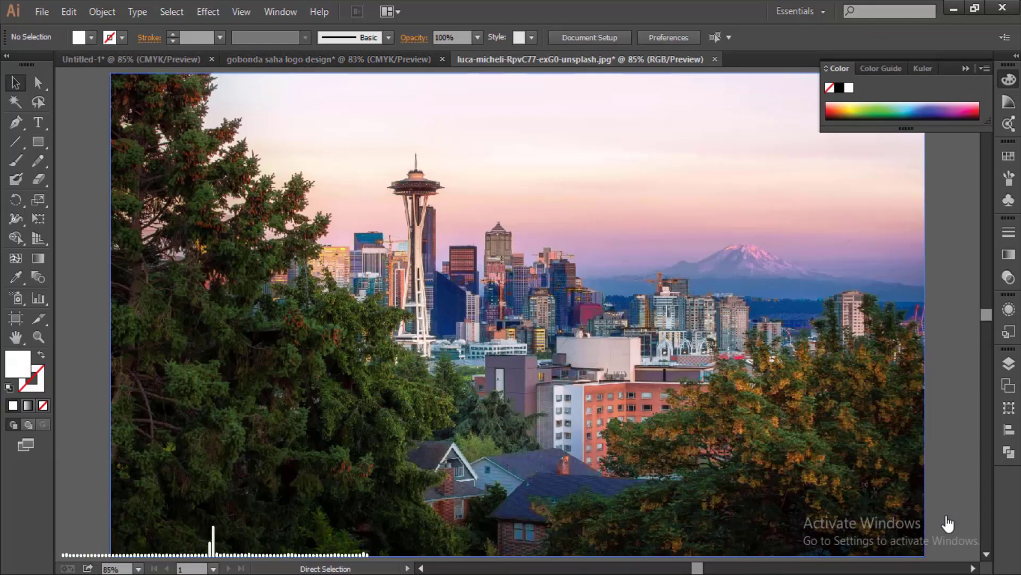
# - Paste the logo onto the skyline photo, shrink it to about 229 px wide, and drop it bottom-right
pyautogui.hotkey('ctrl', 'v')
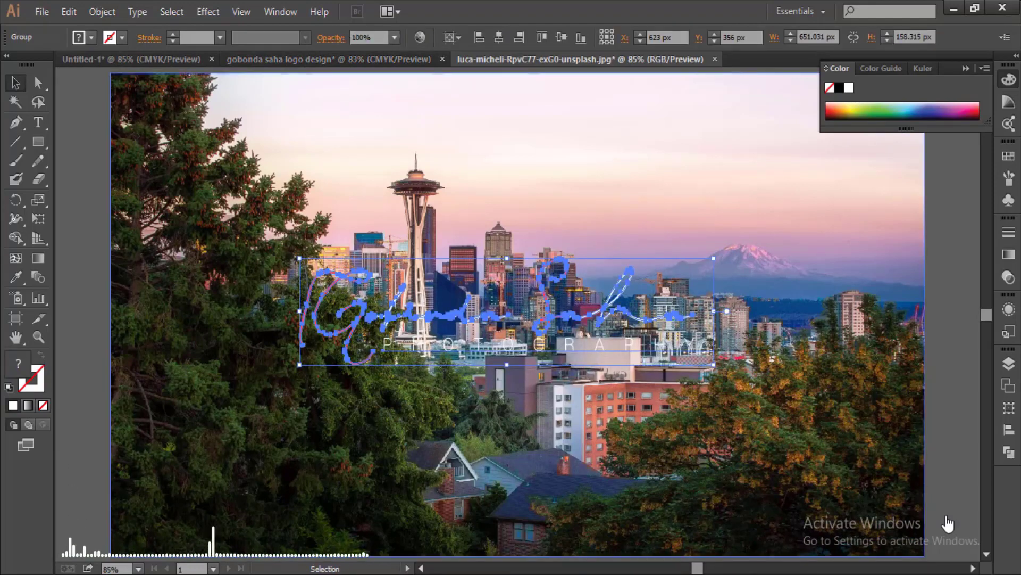
pyautogui.moveTo(714, 365); pyautogui.dragTo(445, 296)
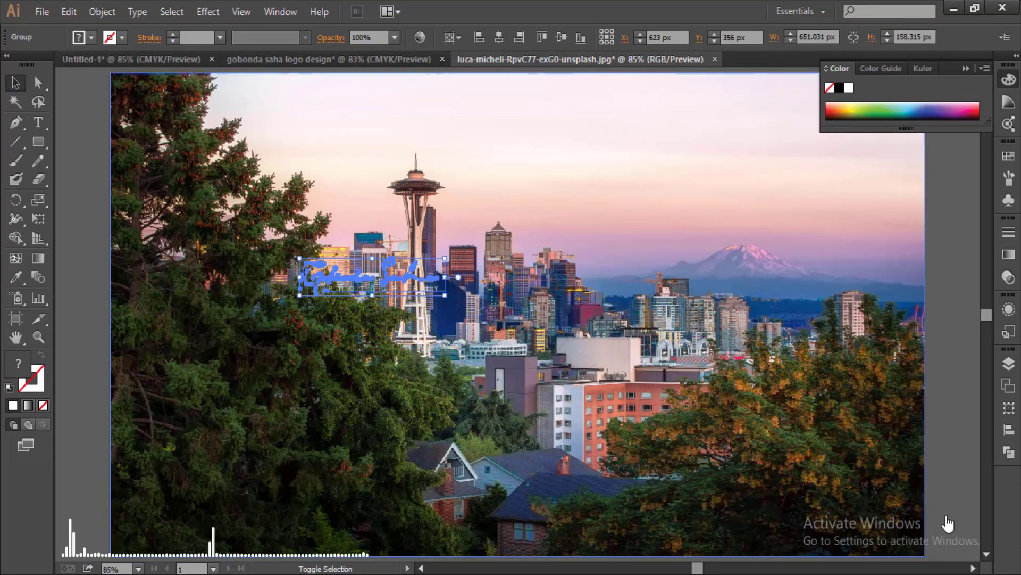
pyautogui.moveTo(367, 275); pyautogui.dragTo(820, 498)
pyautogui.moveTo(948, 524); pyautogui.dragTo(948, 524)
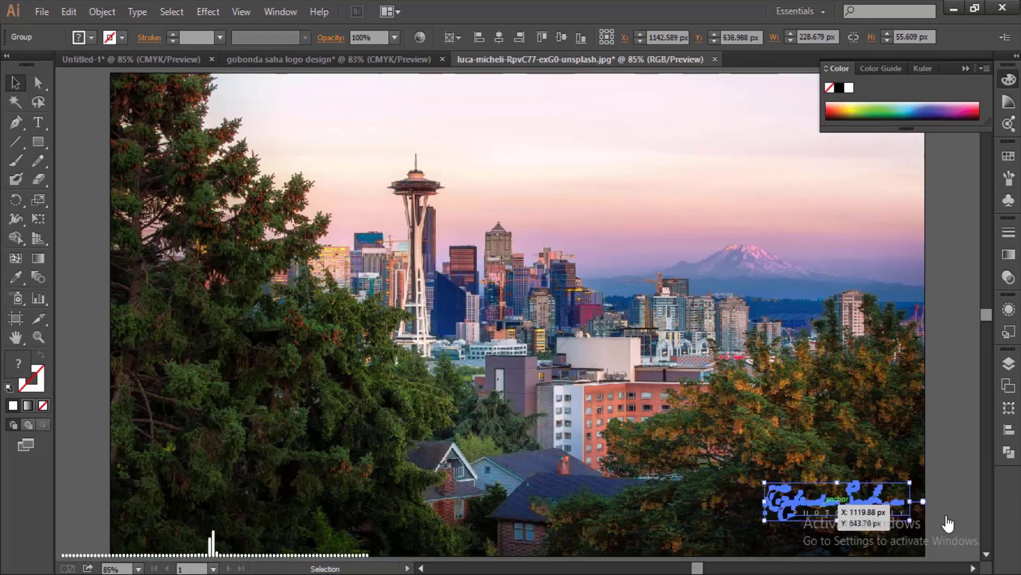
pyautogui.click(948, 524)
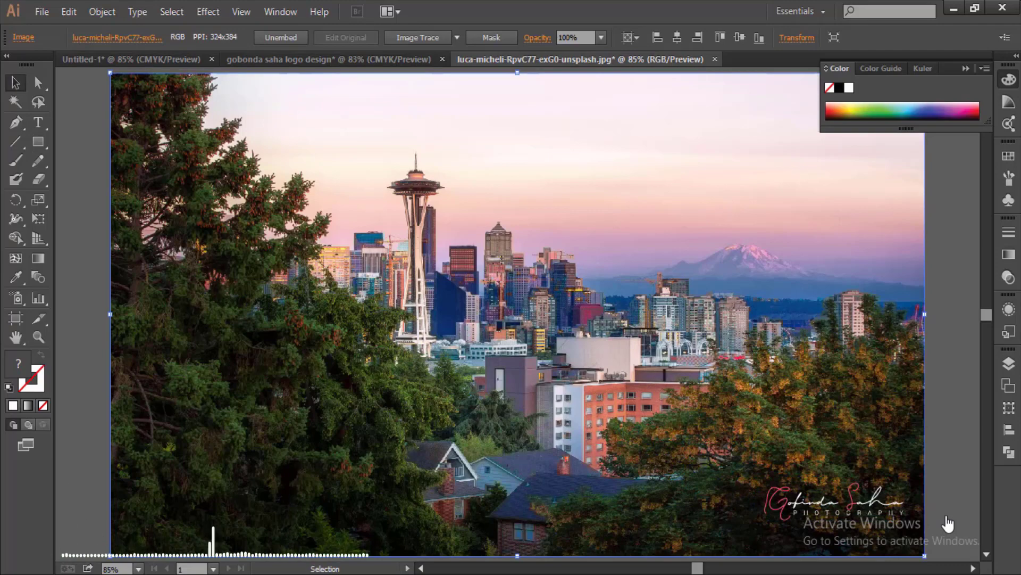